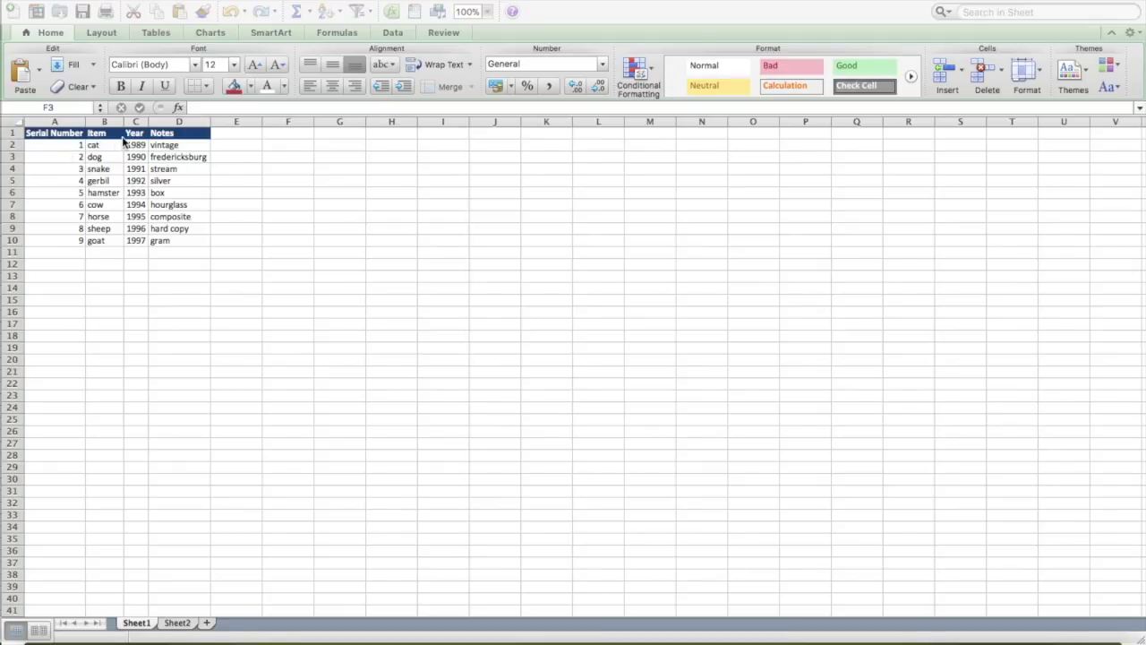
# Step: Compare the tables on Sheet1 and Sheet2, and sort Sheet2's table alphabetically by Buyer
pyautogui.click(182, 624)
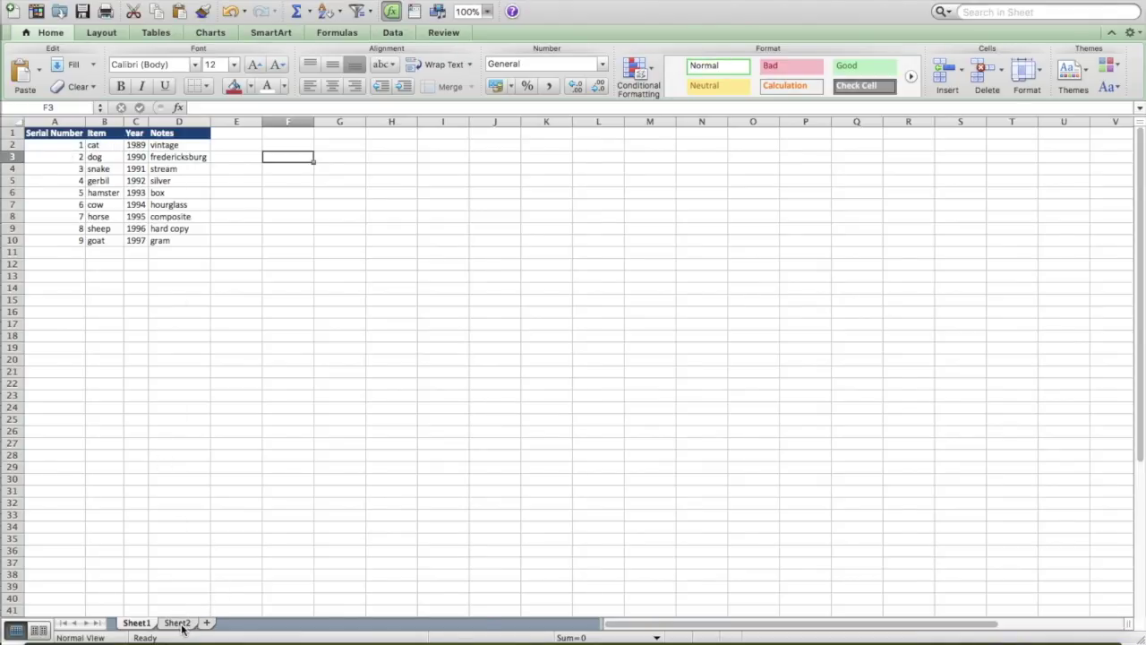
pyautogui.click(181, 625)
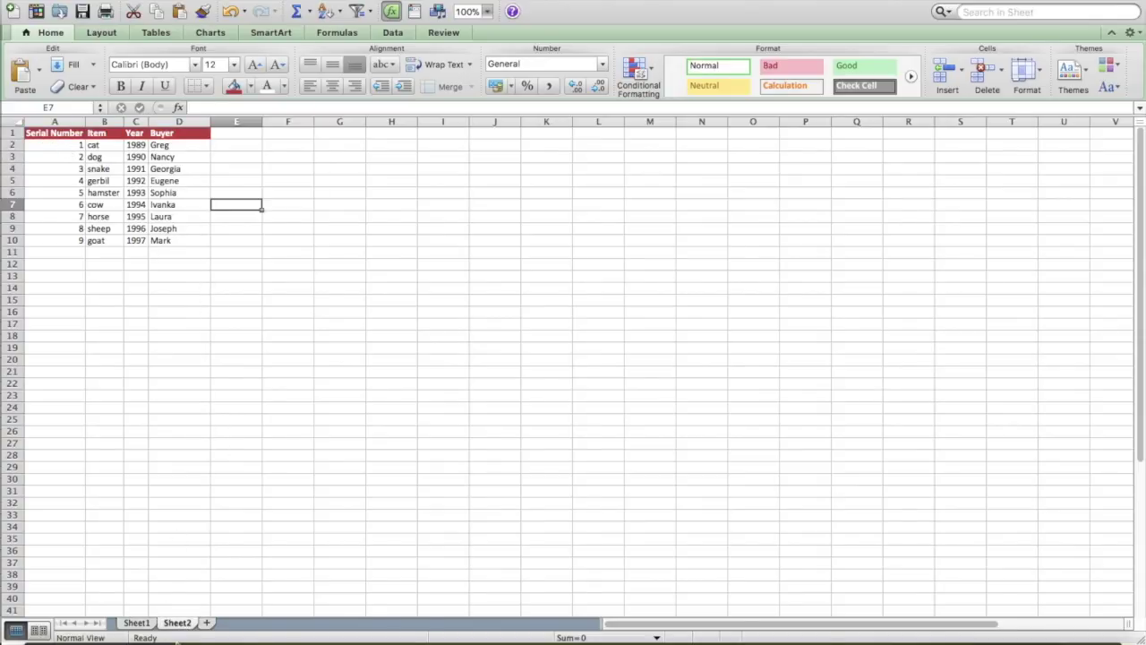
pyautogui.click(136, 622)
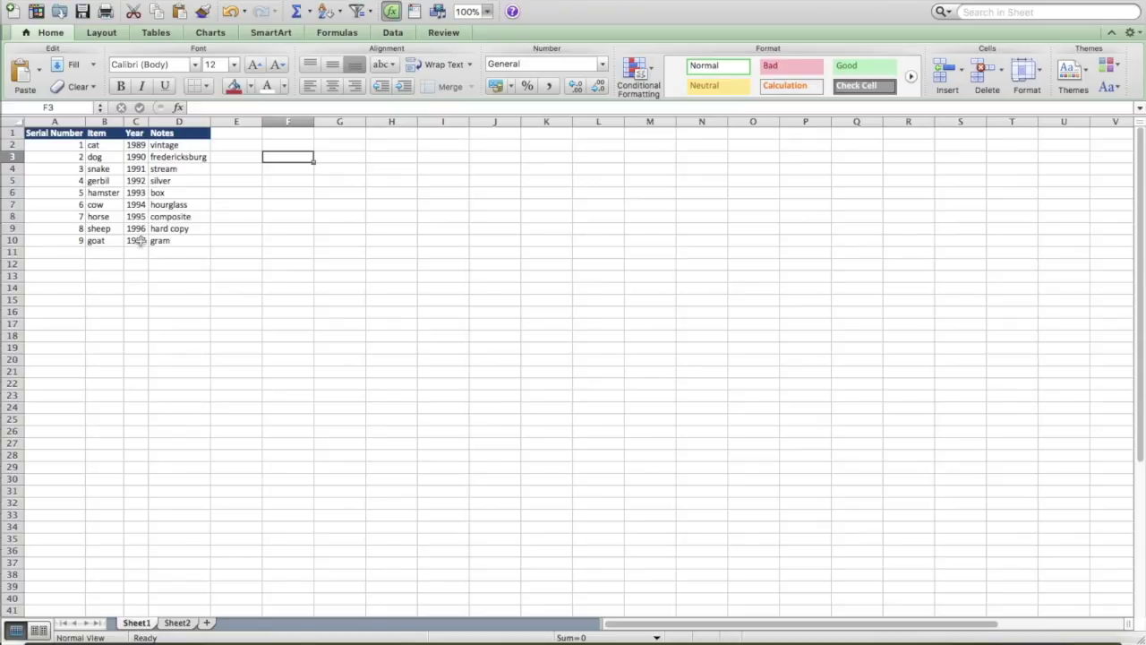
pyautogui.click(195, 623)
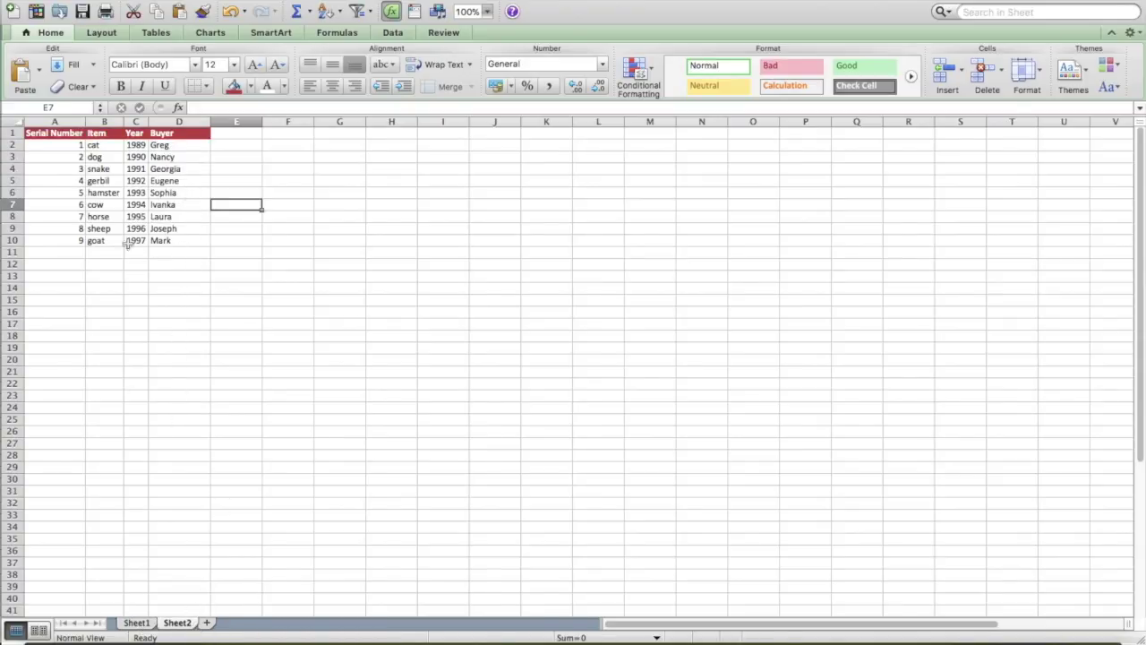
pyautogui.moveTo(199, 238); pyautogui.dragTo(21, 90)
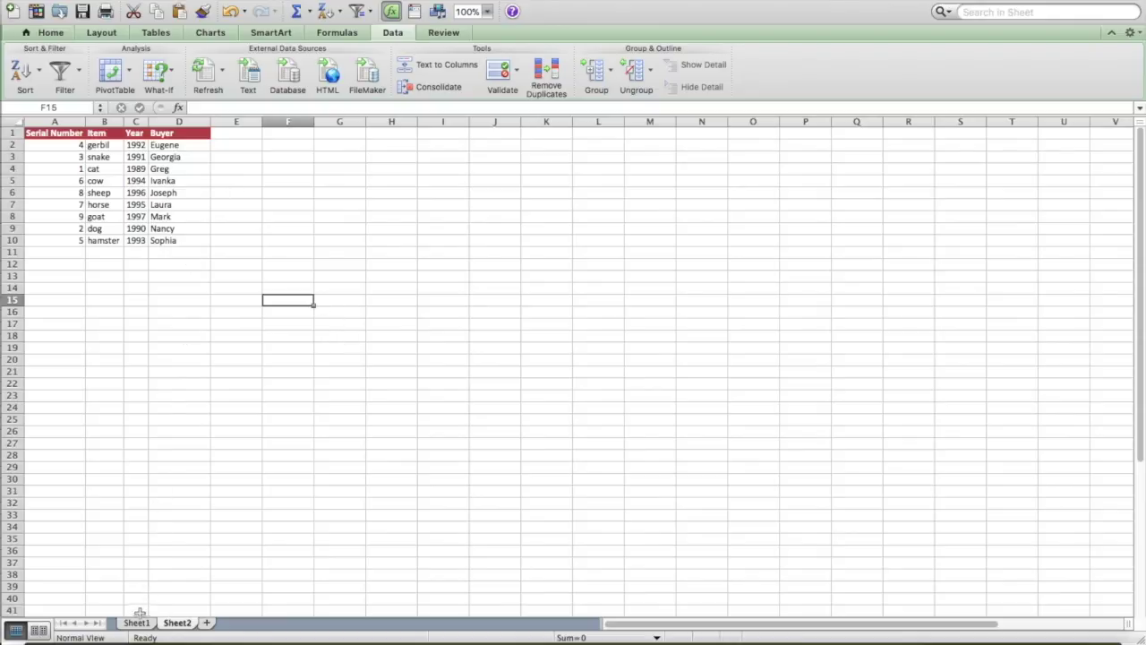
# Step: Start a VLOOKUP formula in cell F3 of Sheet1 with A3 as the lookup value
pyautogui.click(176, 622)
pyautogui.click(140, 622)
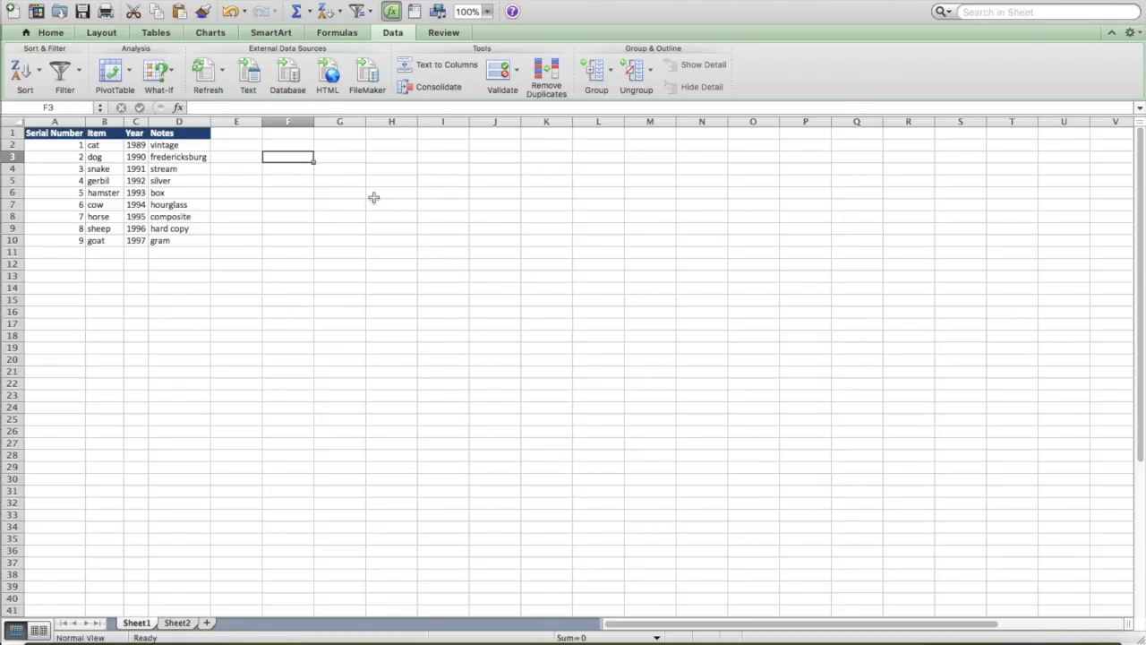
pyautogui.write('=')
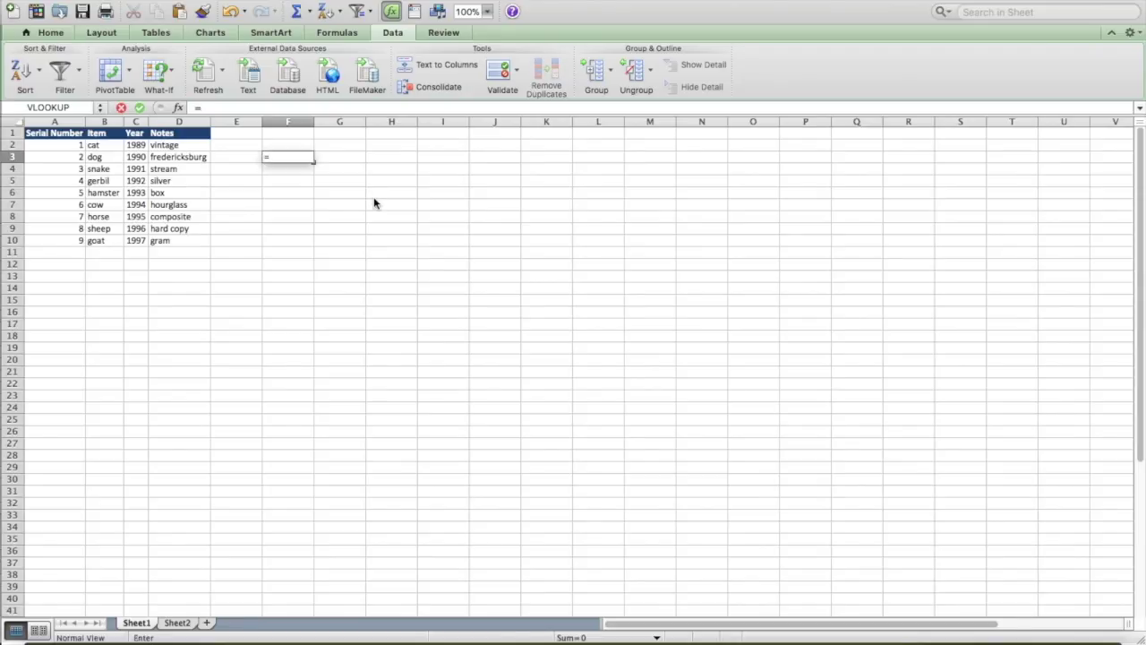
pyautogui.write('vlookup(')
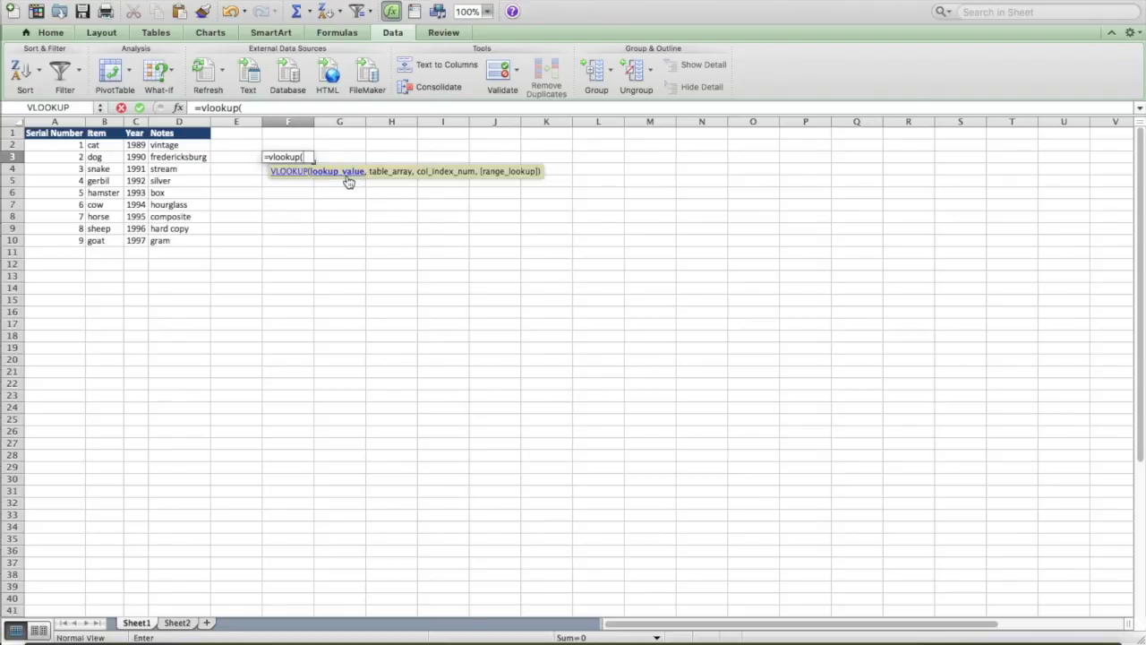
pyautogui.click(42, 161)
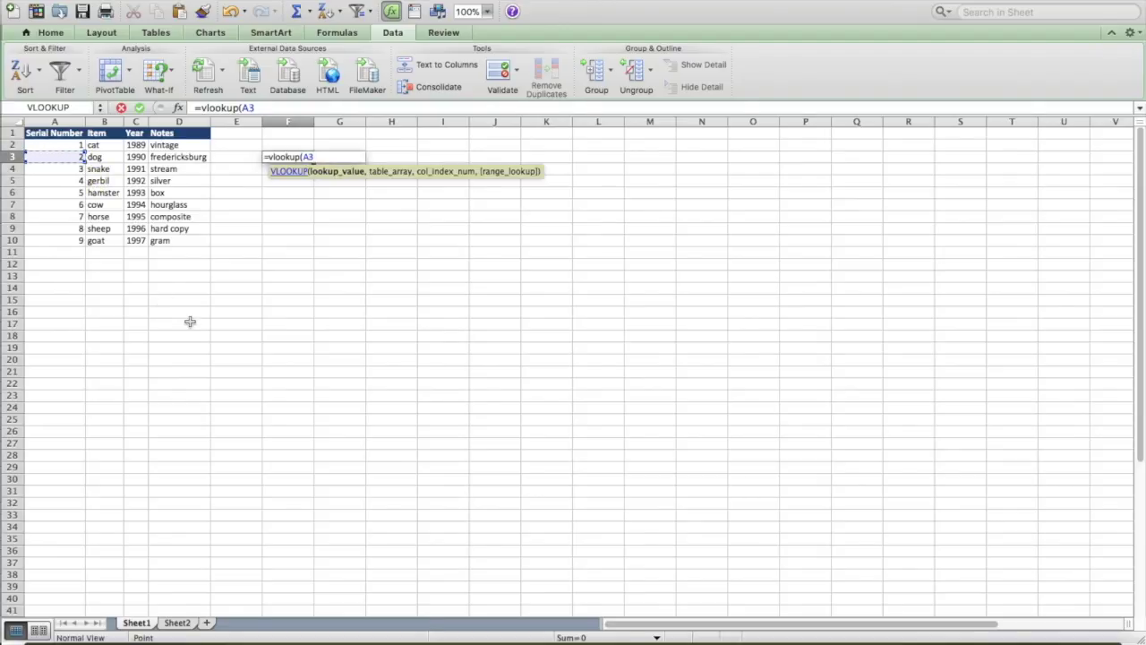
pyautogui.write(',')
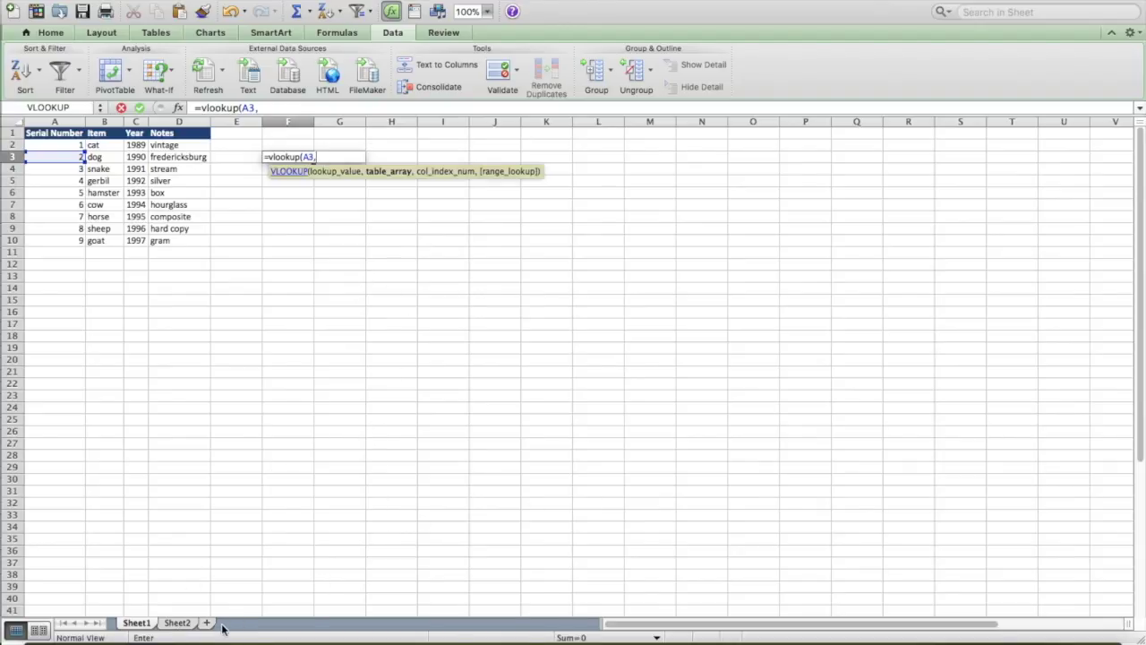
# Step: Complete the F3 formula with table array Sheet2!A1:D10, column index 4 and range lookup false
pyautogui.click(183, 624)
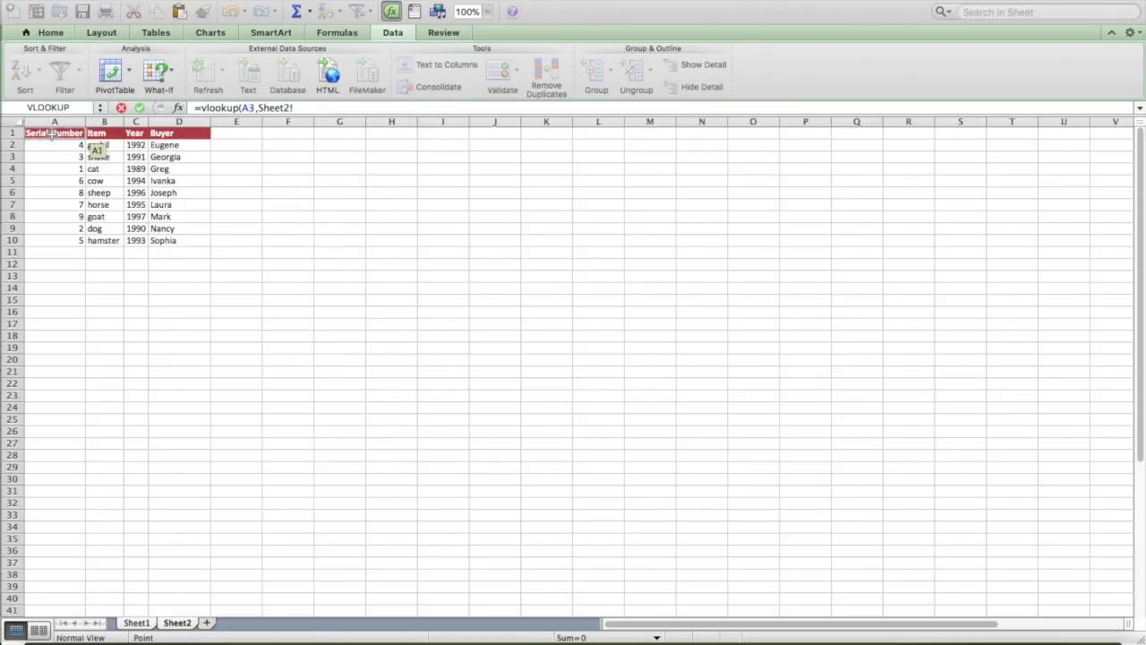
pyautogui.moveTo(52, 133); pyautogui.dragTo(171, 235)
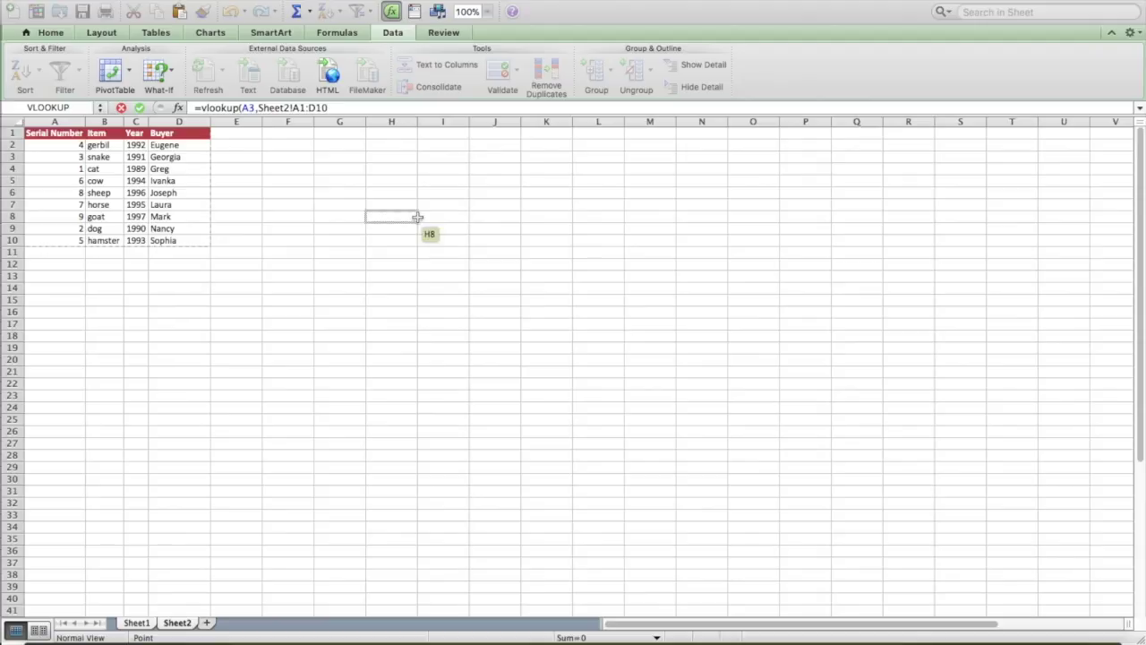
pyautogui.click(337, 108)
pyautogui.write(',')
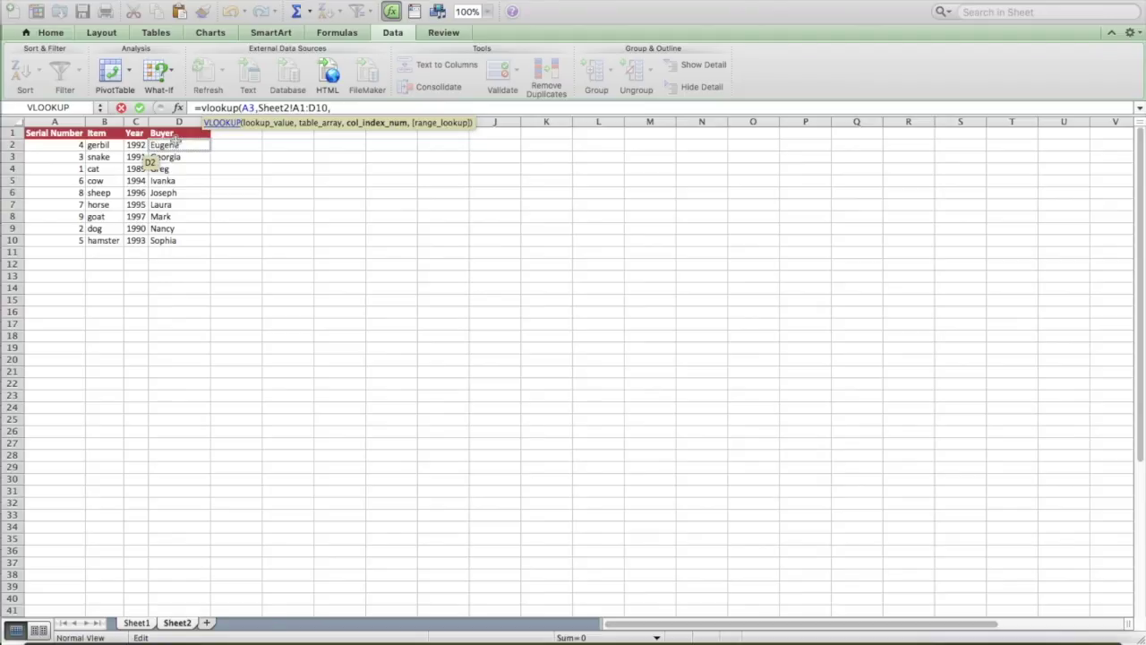
pyautogui.write('4')
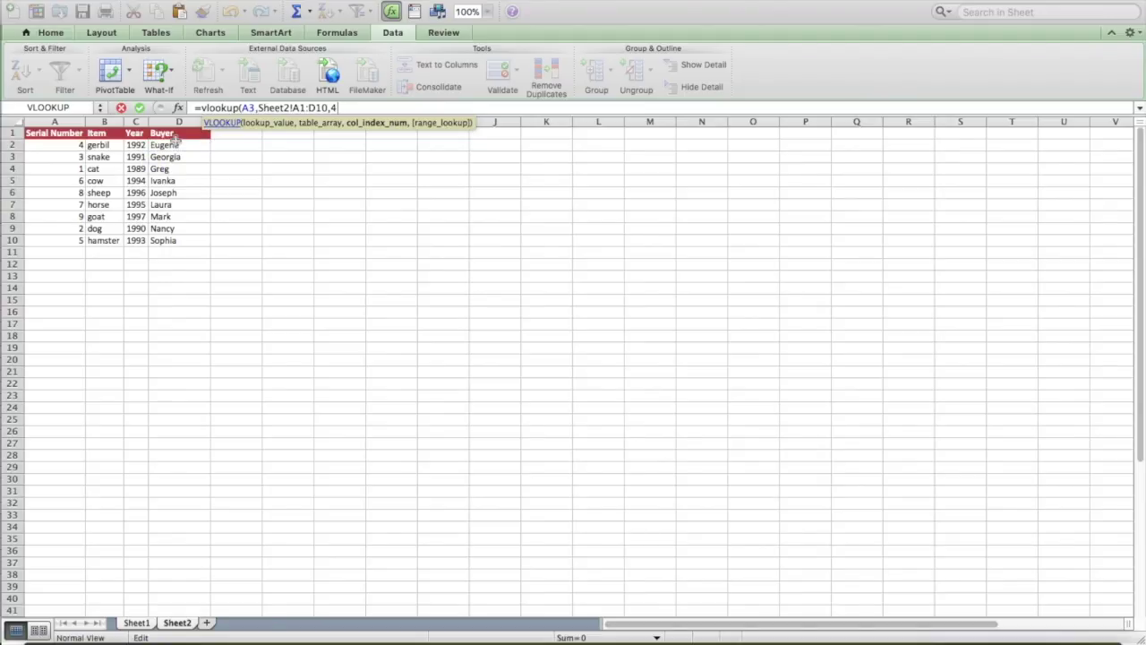
pyautogui.write(',false')
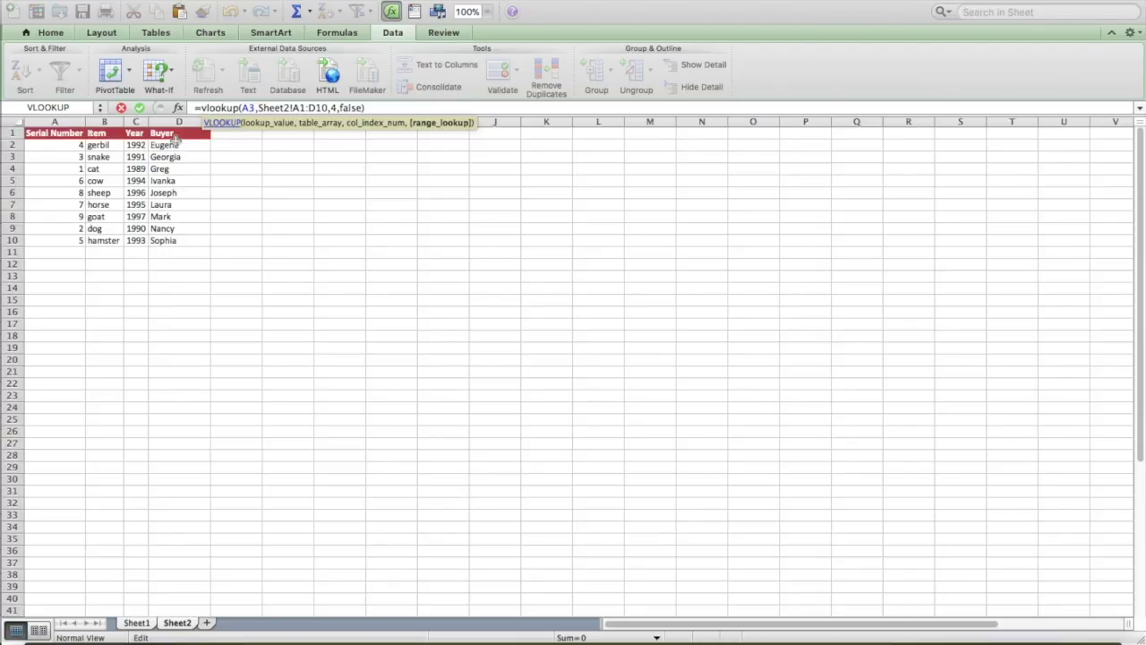
pyautogui.write(')')
pyautogui.press('Return')
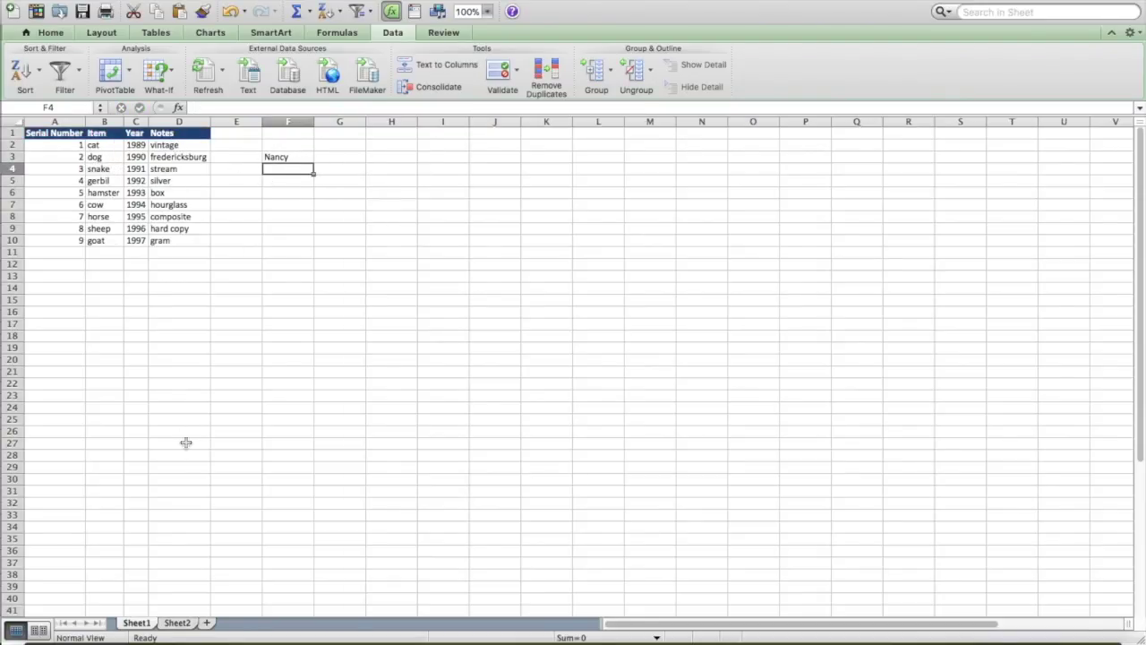
# Step: Check the lookup result against Sheet2, and fill the F3 formula down through F10 on Sheet1
pyautogui.click(177, 622)
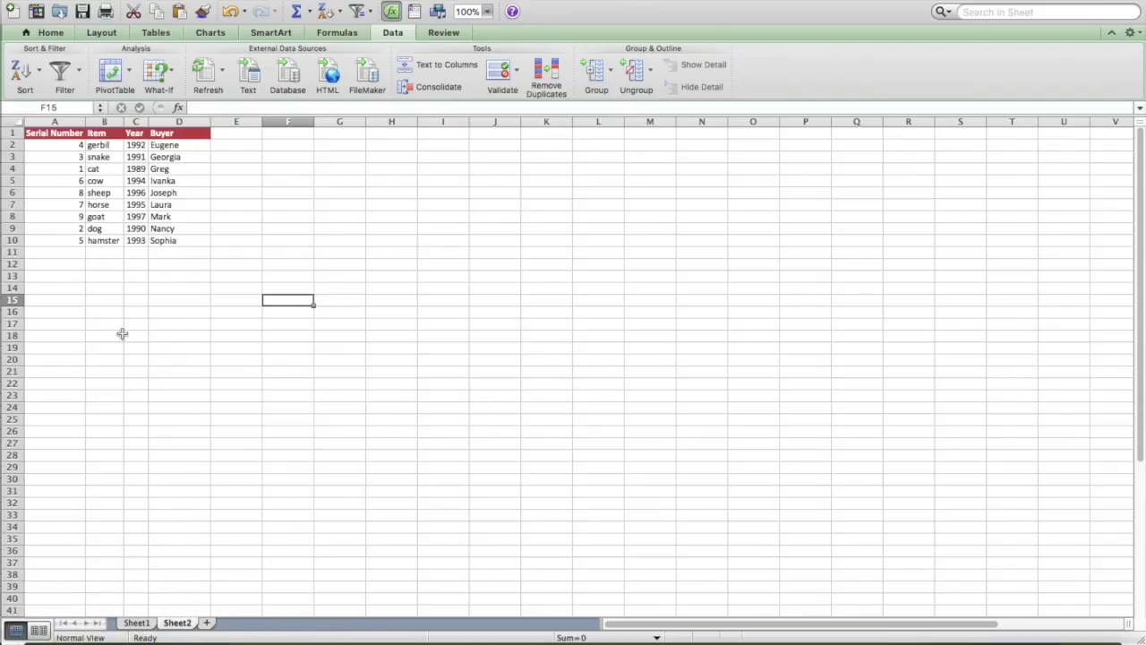
pyautogui.click(137, 623)
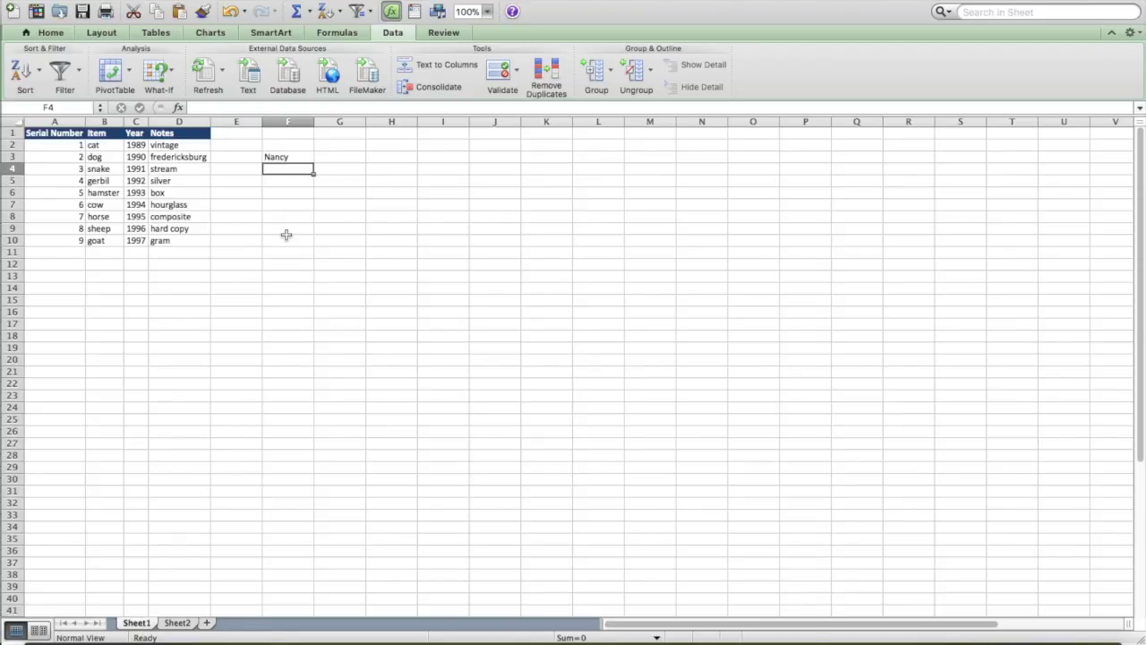
pyautogui.click(304, 158)
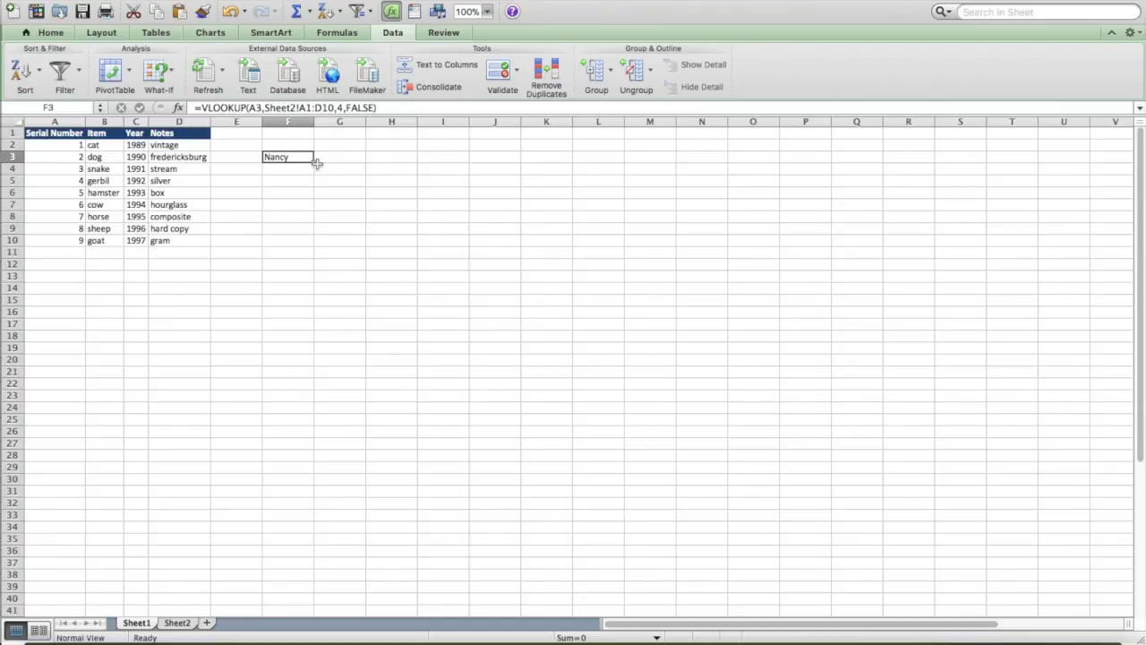
pyautogui.moveTo(313, 163); pyautogui.dragTo(310, 247)
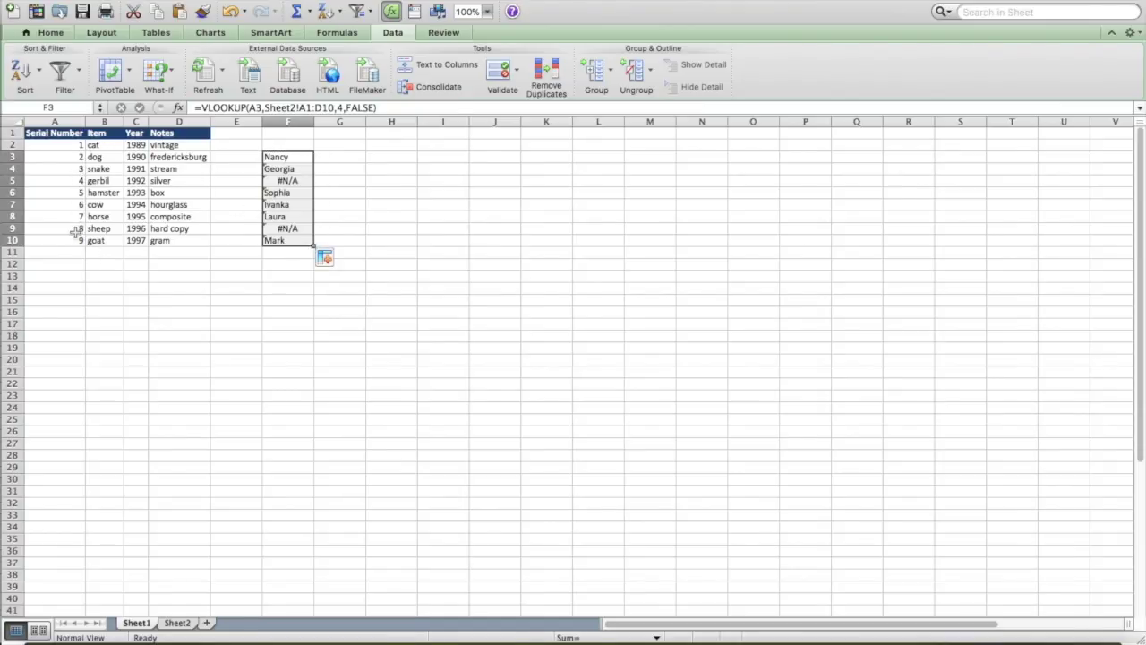
# Step: Inspect the formula behind the #N/A error in F5 and compare its table array with the data on Sheet2
pyautogui.click(287, 181)
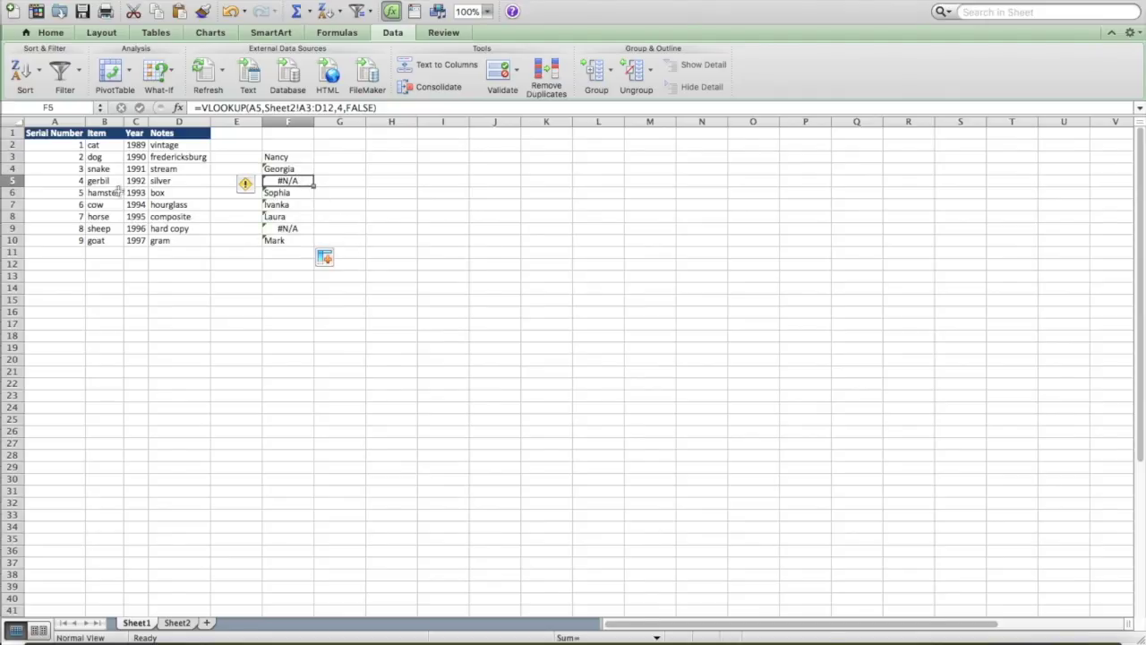
pyautogui.click(388, 108)
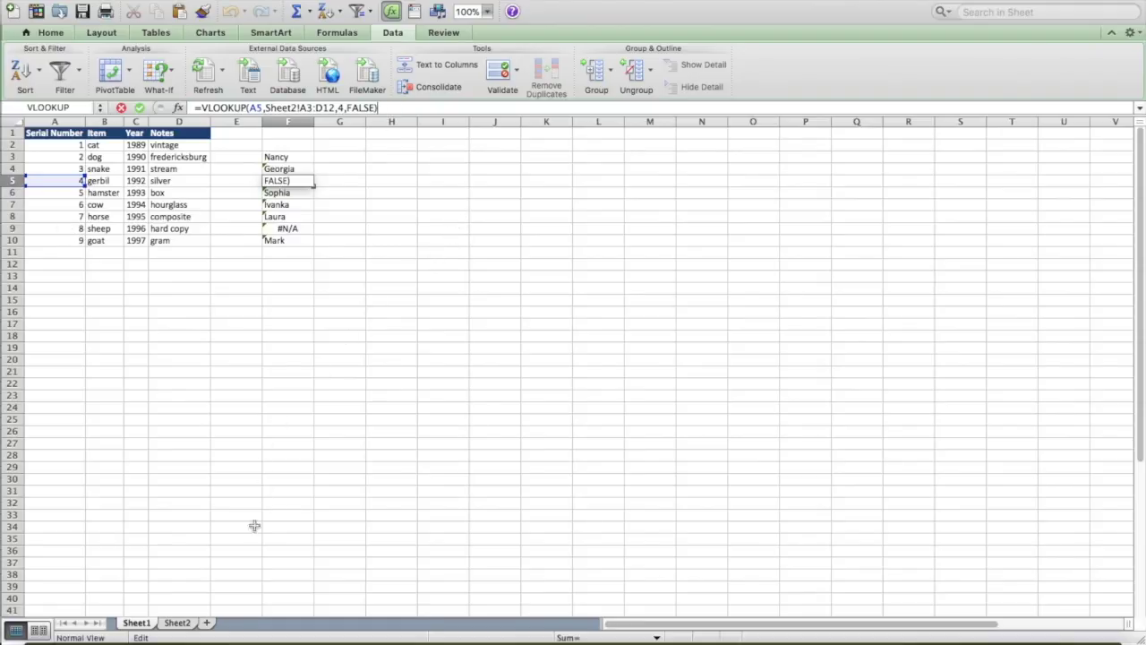
pyautogui.click(176, 622)
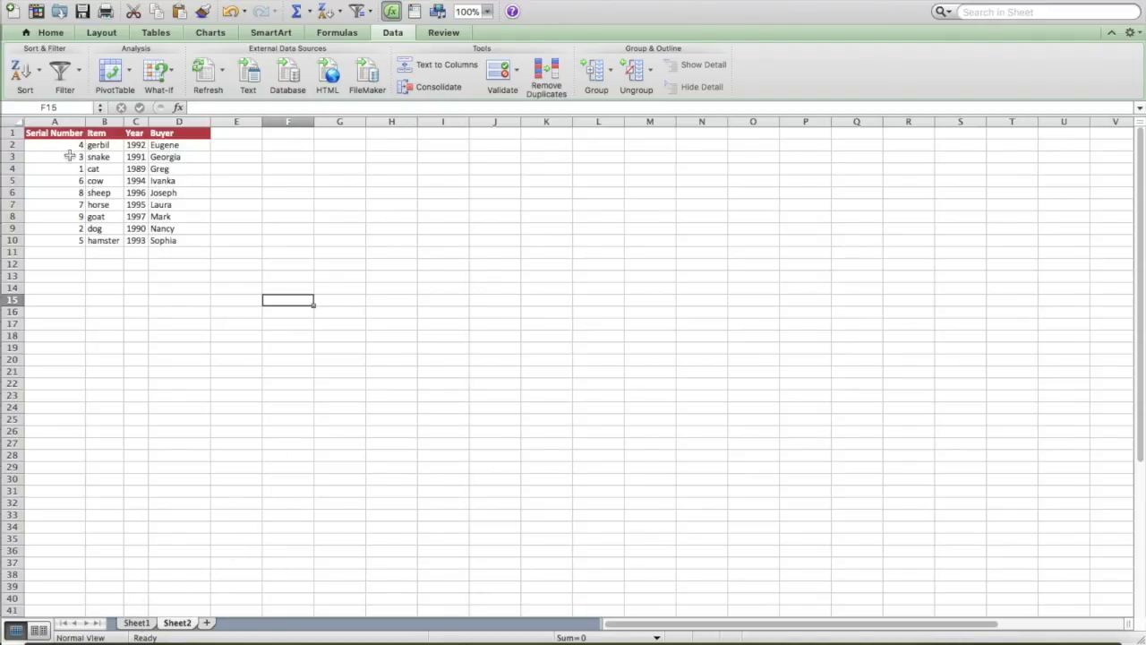
pyautogui.click(133, 623)
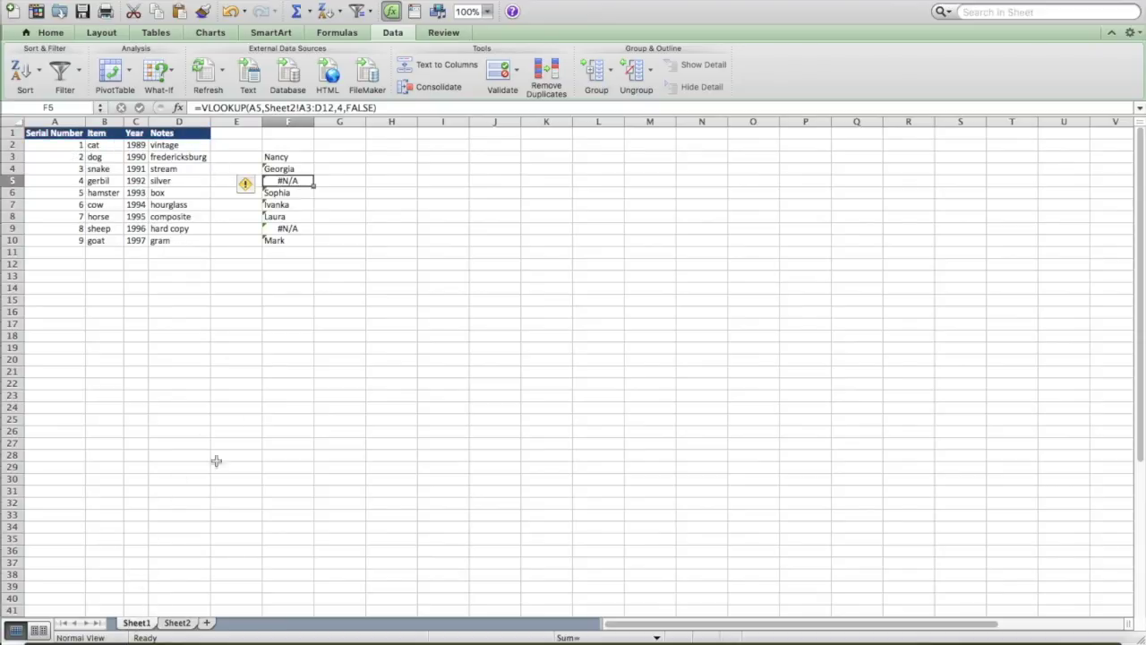
# Step: Compare how the table array reference differs between the formulas in F3, F4 and F5
pyautogui.click(290, 158)
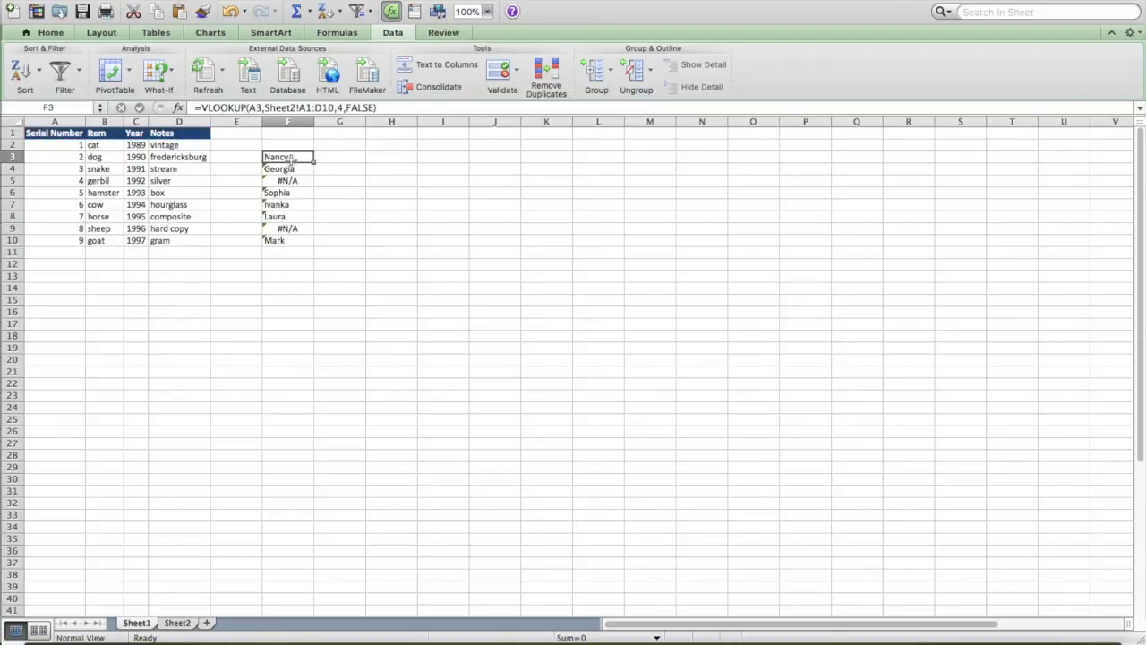
pyautogui.click(290, 169)
pyautogui.click(290, 181)
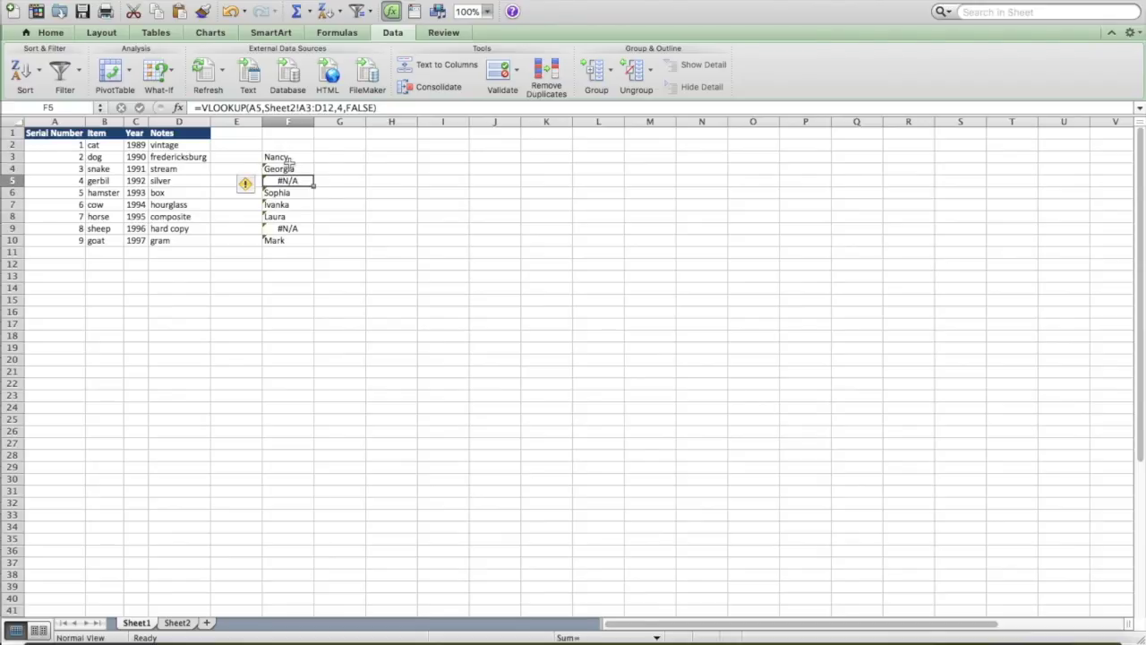
pyautogui.click(290, 168)
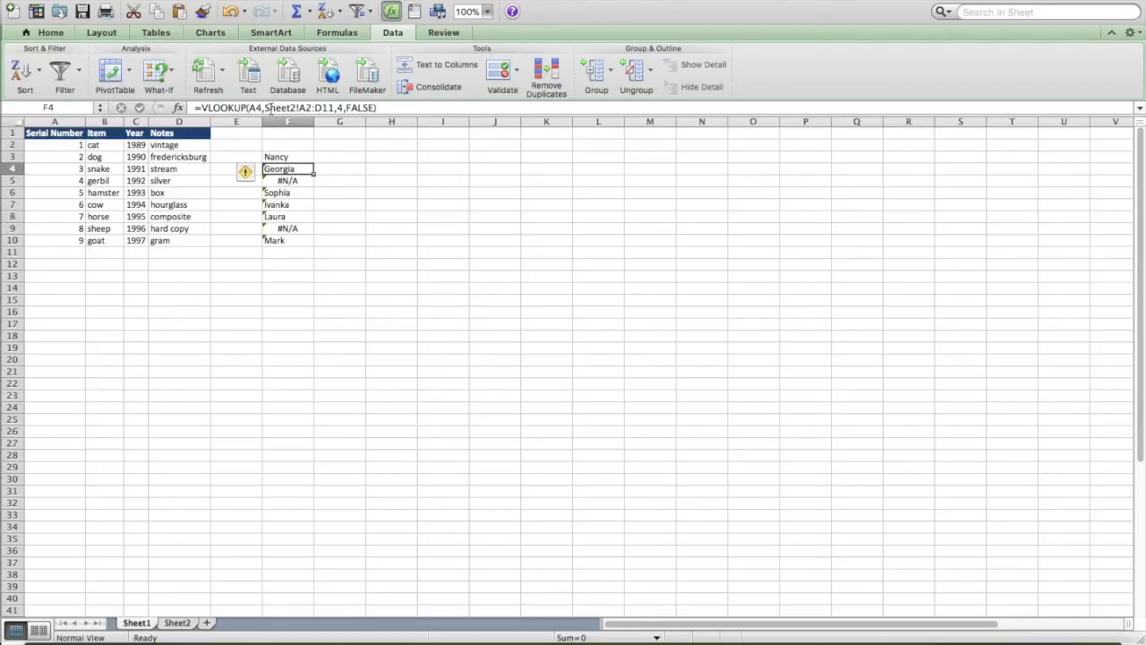
pyautogui.moveTo(268, 108)
pyautogui.mouseDown()
pyautogui.moveTo(330, 107)
pyautogui.moveTo(269, 108)
pyautogui.mouseUp()
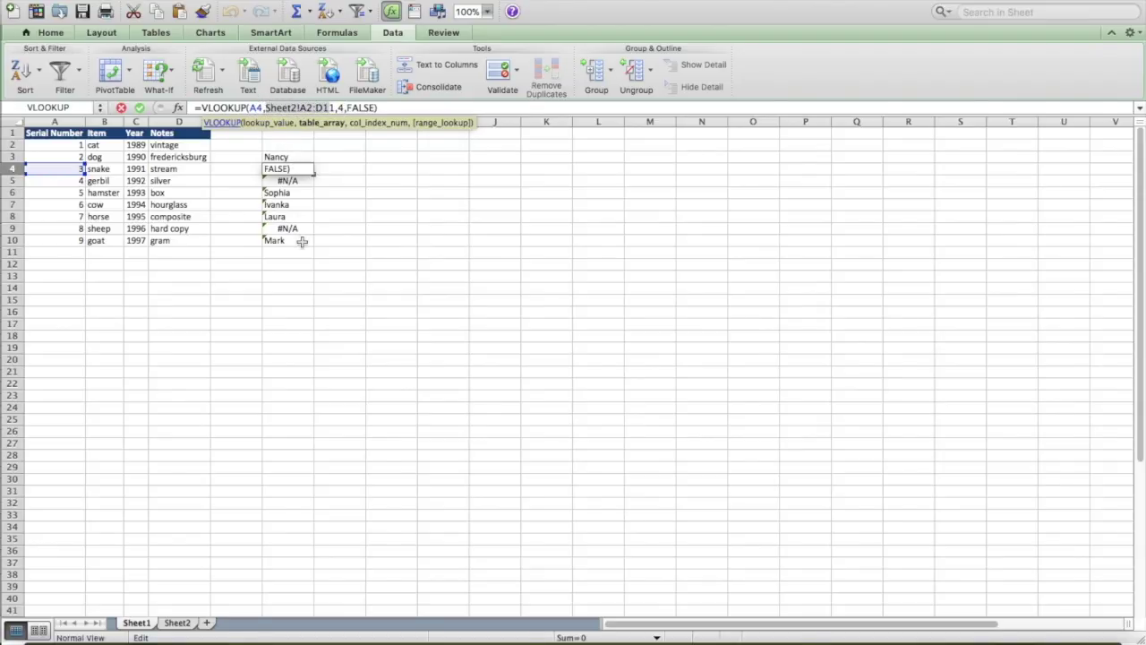
pyautogui.press('Return')
# Step: Go through the filled formulas in F3 to F10 to examine how their table array shifts from row to row
pyautogui.click(291, 157)
pyautogui.press('Down')
pyautogui.press('Down')
pyautogui.press('Down')
pyautogui.press('Down')
pyautogui.press('Down')
pyautogui.press('Down')
pyautogui.press('Down')
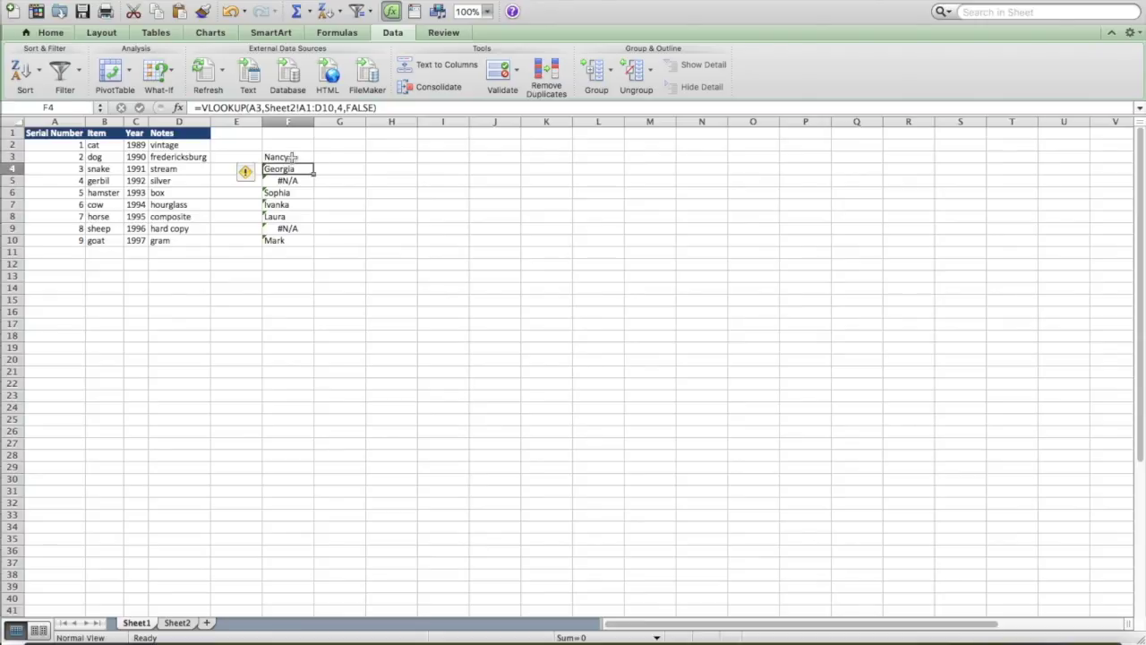
pyautogui.press('Up')
pyautogui.press('Up')
pyautogui.press('Up')
pyautogui.press('Up')
pyautogui.press('Up')
pyautogui.press('Up')
pyautogui.press('Up')
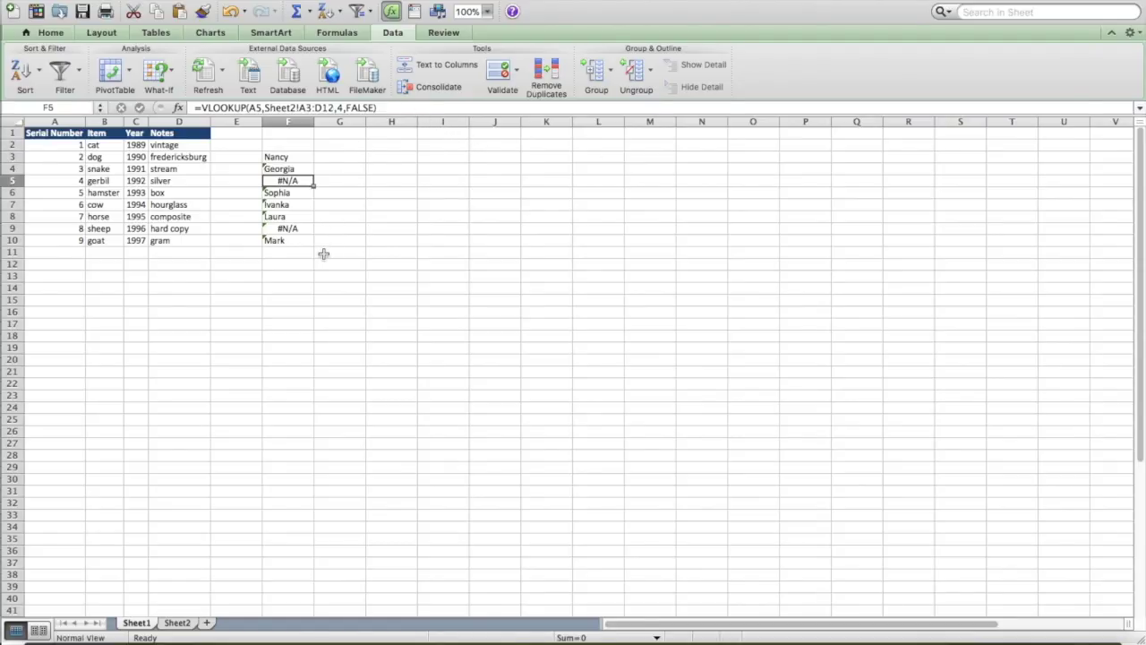
# Step: Undo the fill and replace the table array in Sheet1's F3 formula with Sheet2's whole columns A:D
pyautogui.press('super+z')
pyautogui.click(369, 107)
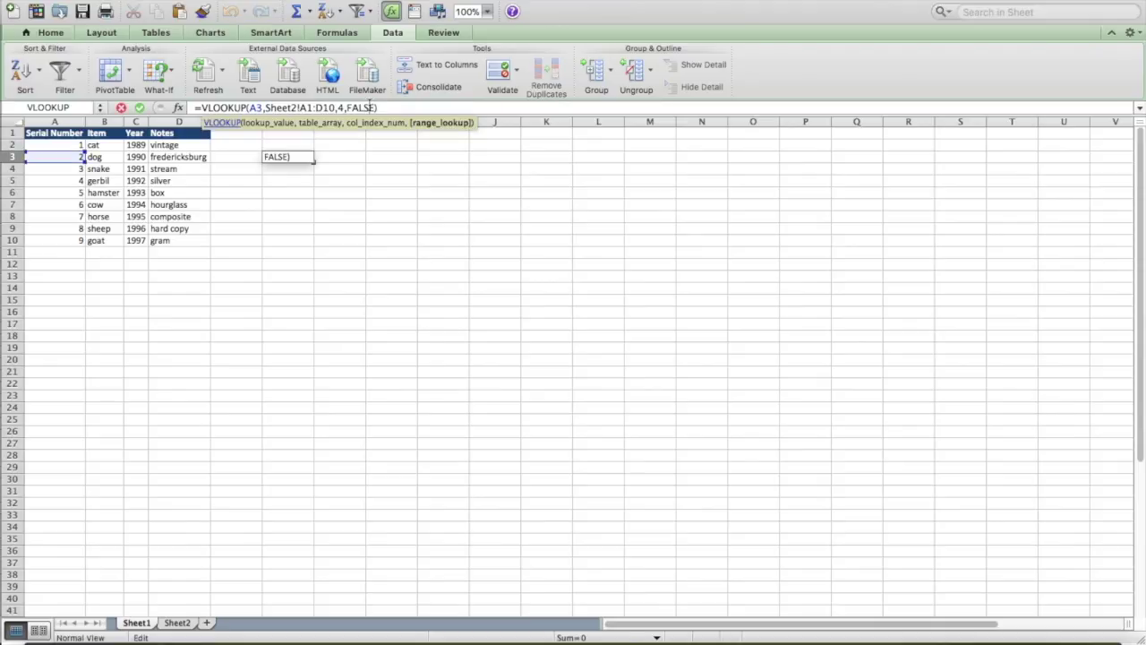
pyautogui.moveTo(336, 107); pyautogui.dragTo(267, 102)
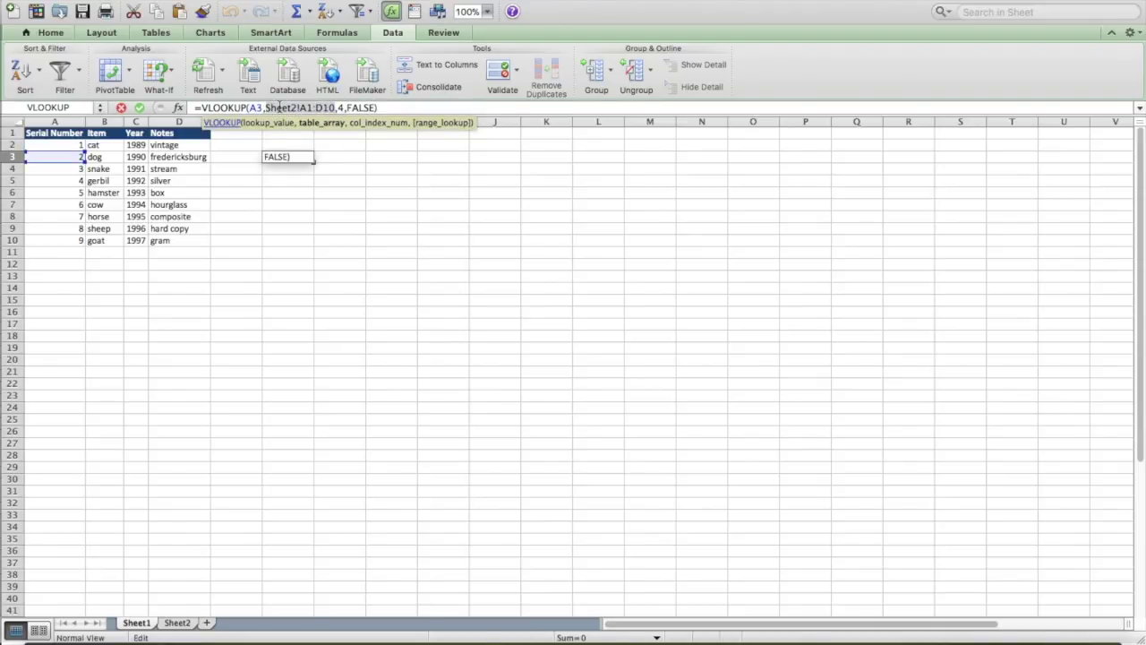
pyautogui.press('BackSpace')
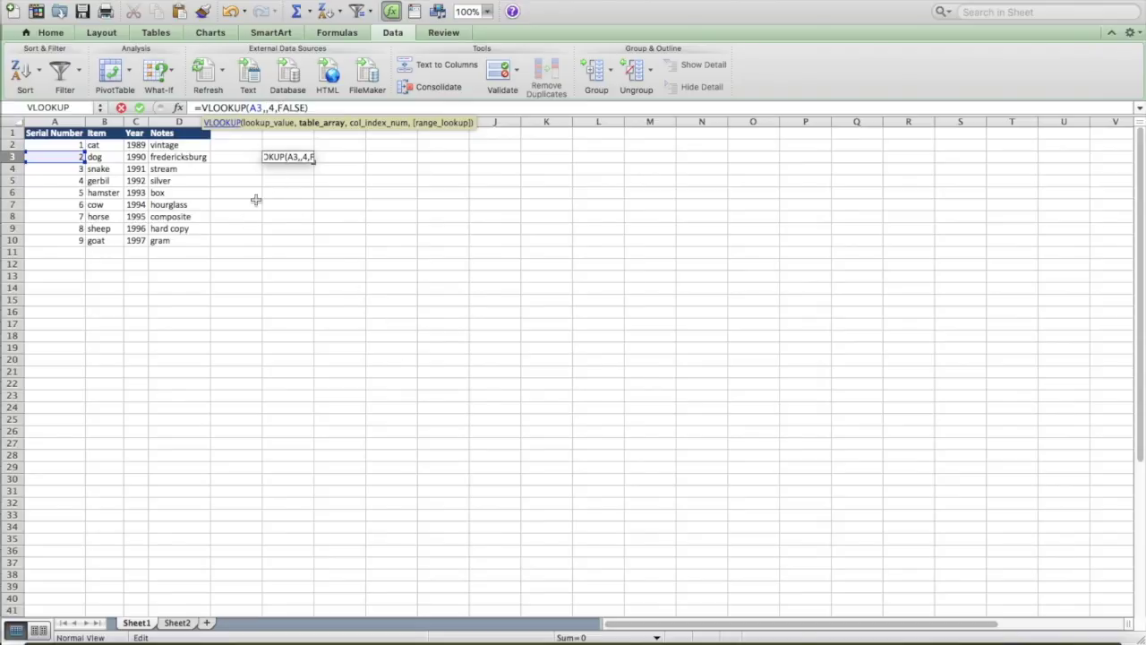
pyautogui.click(177, 622)
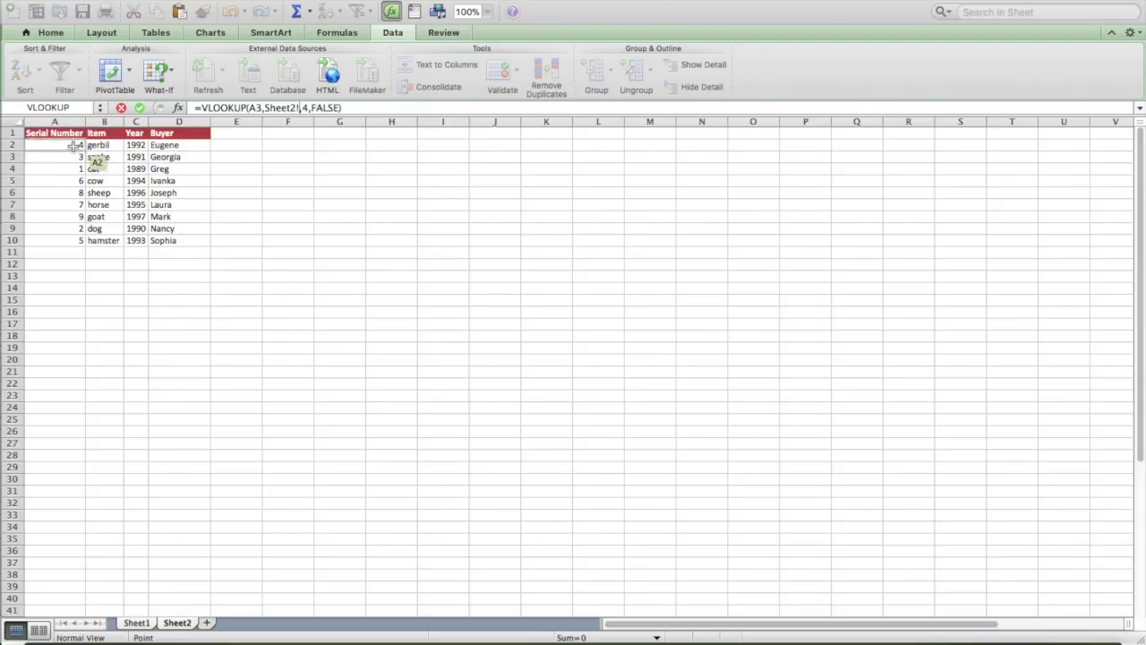
pyautogui.click(63, 120)
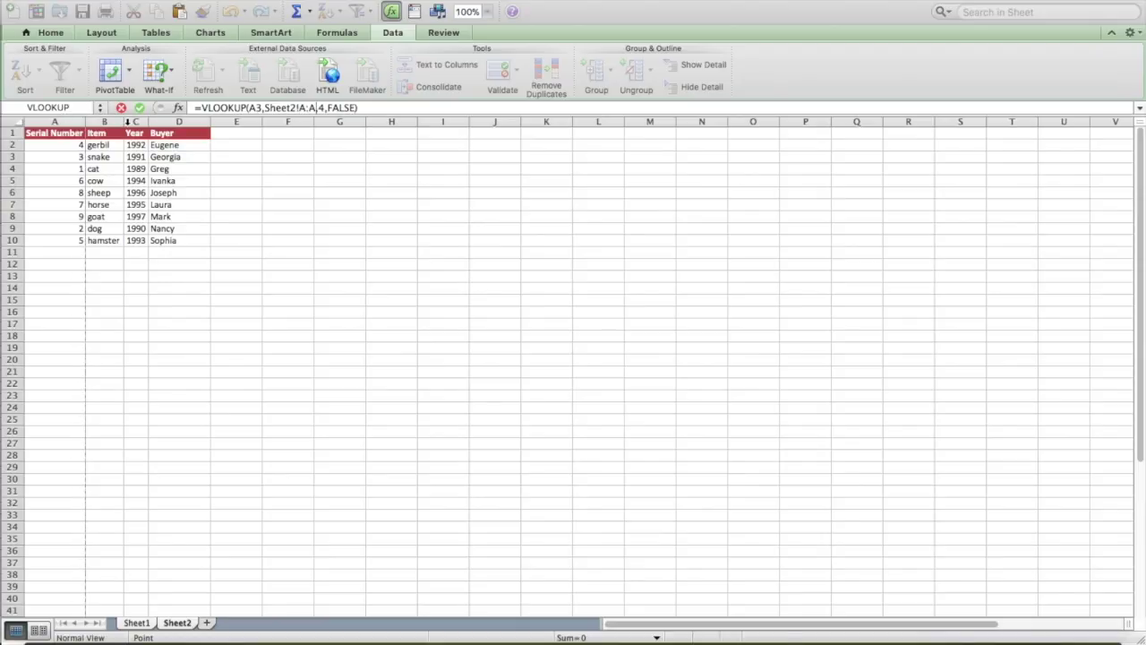
pyautogui.keyDown('shift'); pyautogui.click(178, 122); pyautogui.keyUp('shift')
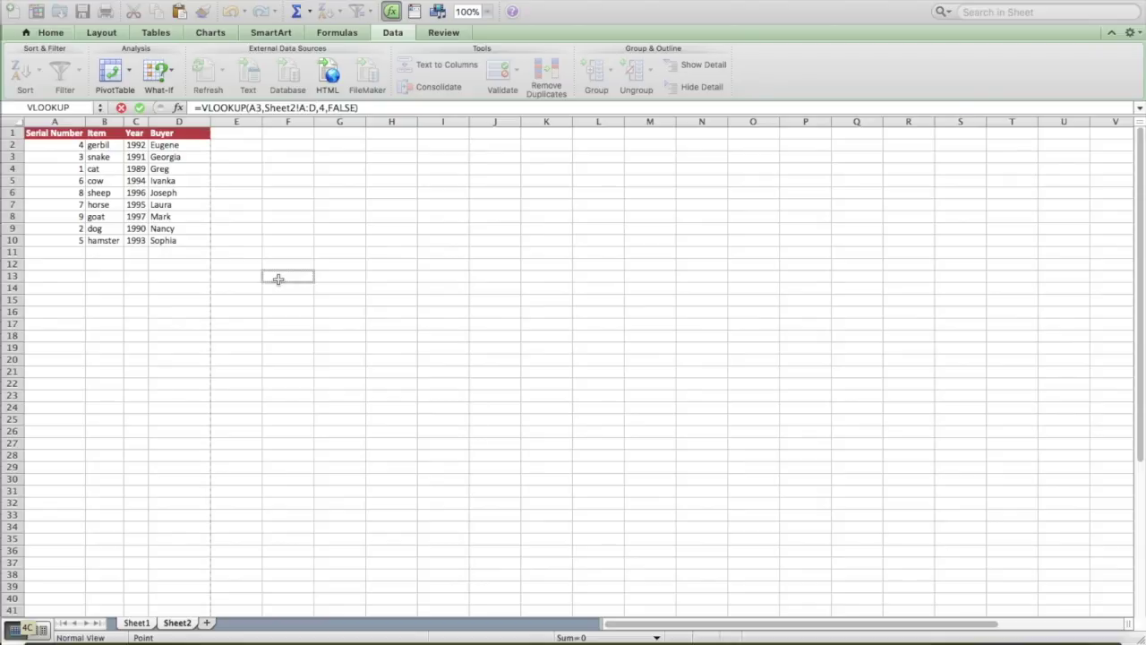
pyautogui.press('Return')
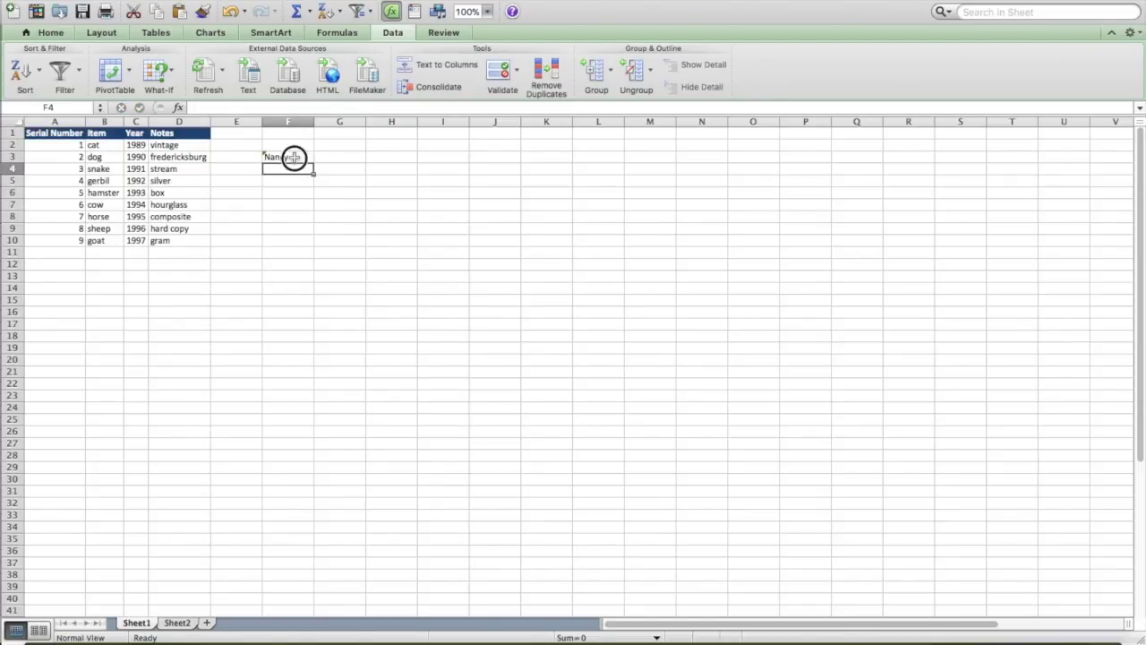
# Step: Fill the F3 formula with the whole-column table array down through F10
pyautogui.click(293, 158)
pyautogui.moveTo(313, 162); pyautogui.dragTo(309, 242)
pyautogui.click(306, 203)
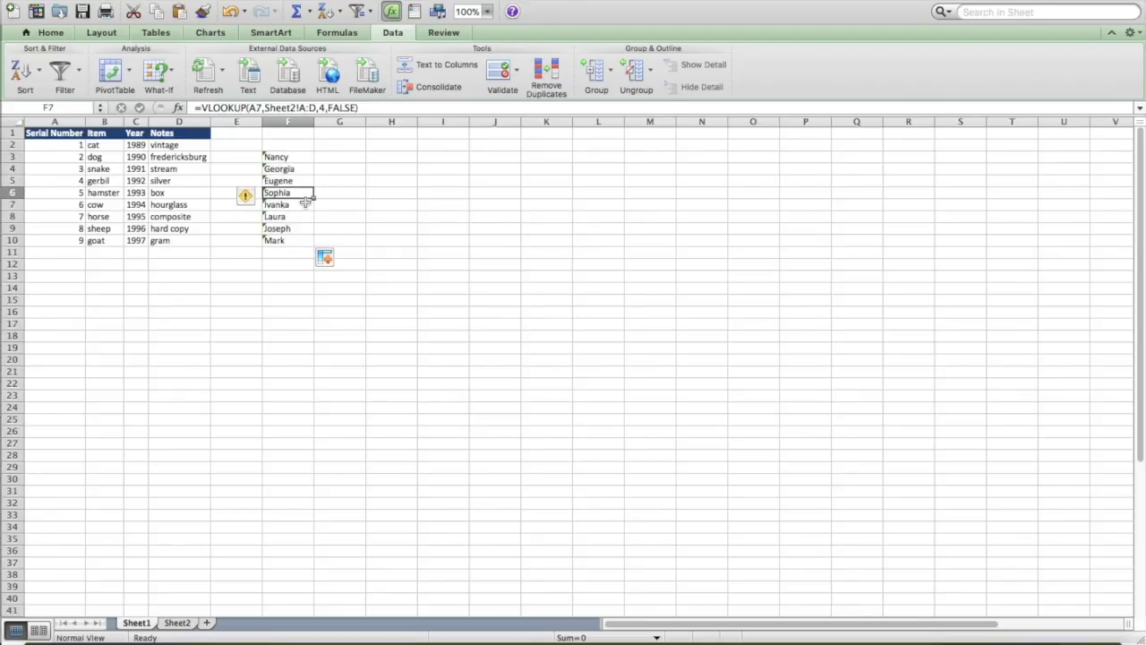
# Step: Go through the formulas in F3 to F10 to check whether the whole-column table array holds in every row
pyautogui.press('Up')
pyautogui.press('Up')
pyautogui.press('Up')
pyautogui.press('Down')
pyautogui.press('Down')
pyautogui.press('Down')
pyautogui.press('Down')
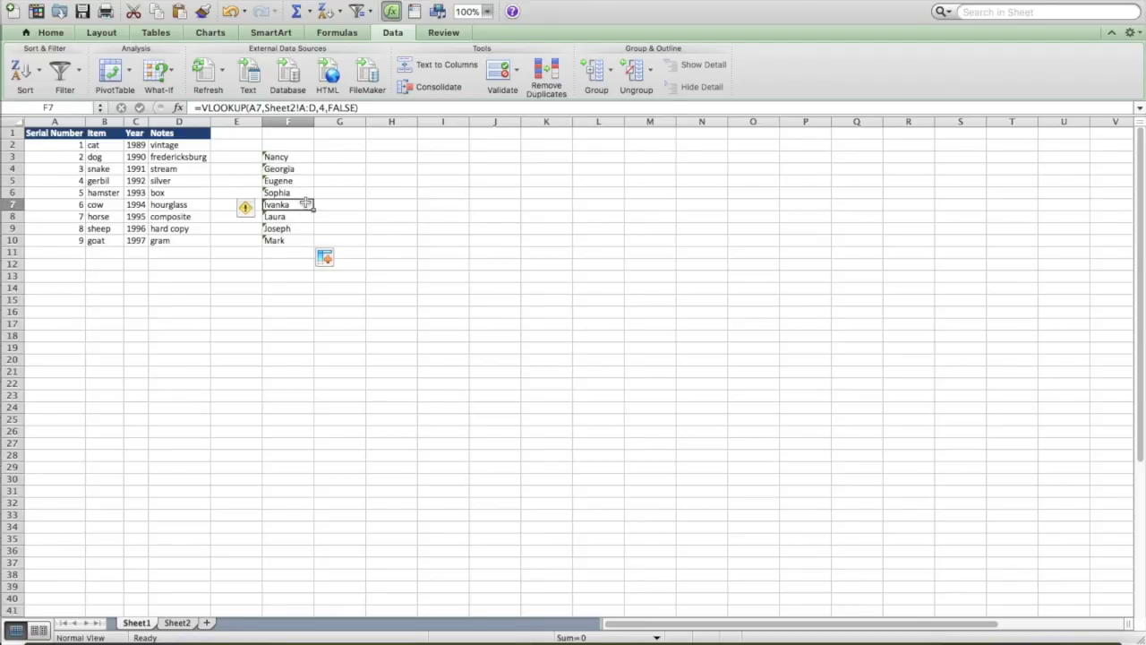
pyautogui.press('Down')
pyautogui.press('Down')
pyautogui.press('Down')
pyautogui.press('Up')
pyautogui.press('Up')
pyautogui.press('Up')
pyautogui.press('Up')
pyautogui.press('Up')
pyautogui.press('Up')
pyautogui.press('Up')
# Step: Undo the fill and the whole-column change, and make the table array in F3 absolute as Sheet2!$A$1:$D$10
pyautogui.press('super+z')
pyautogui.press('super+z')
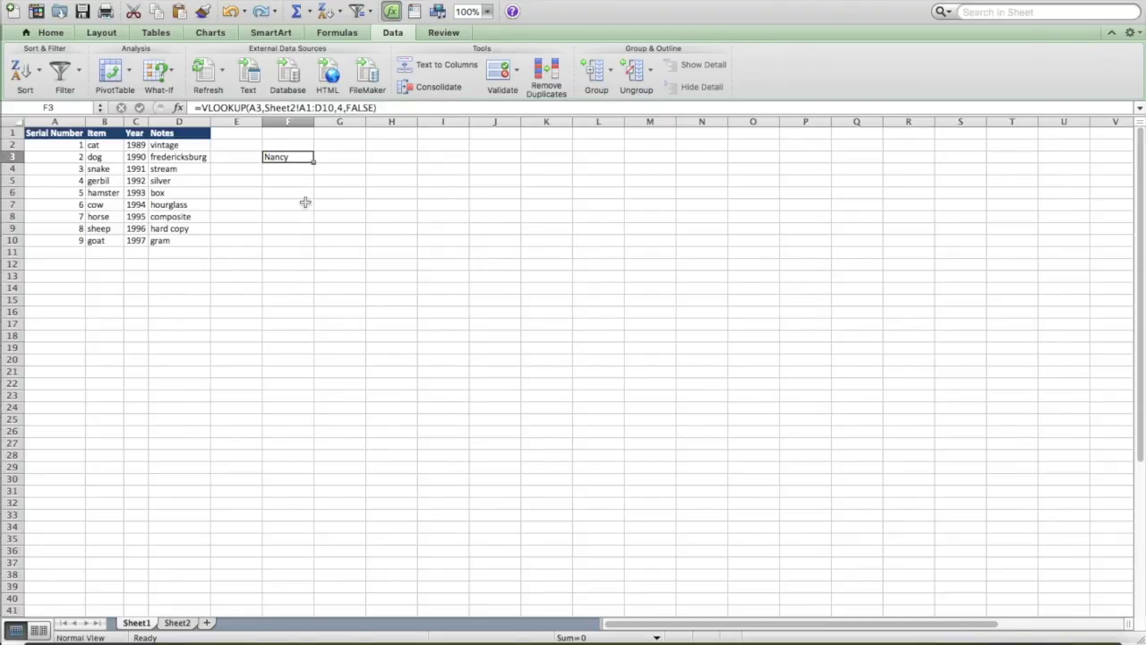
pyautogui.click(298, 106)
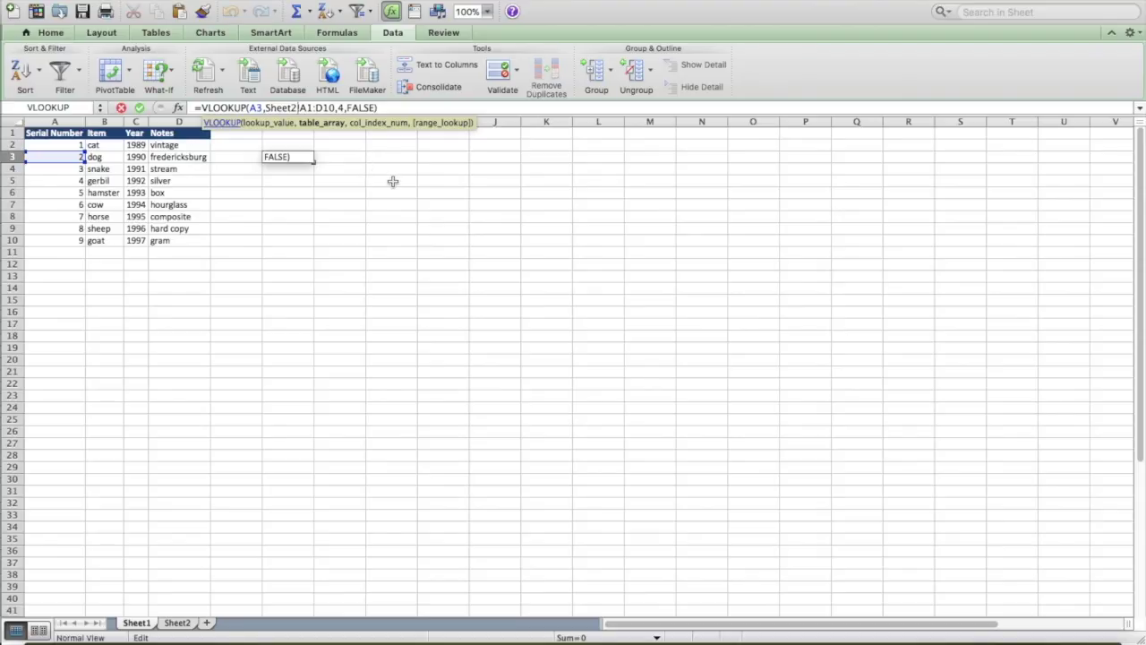
pyautogui.write('$A')
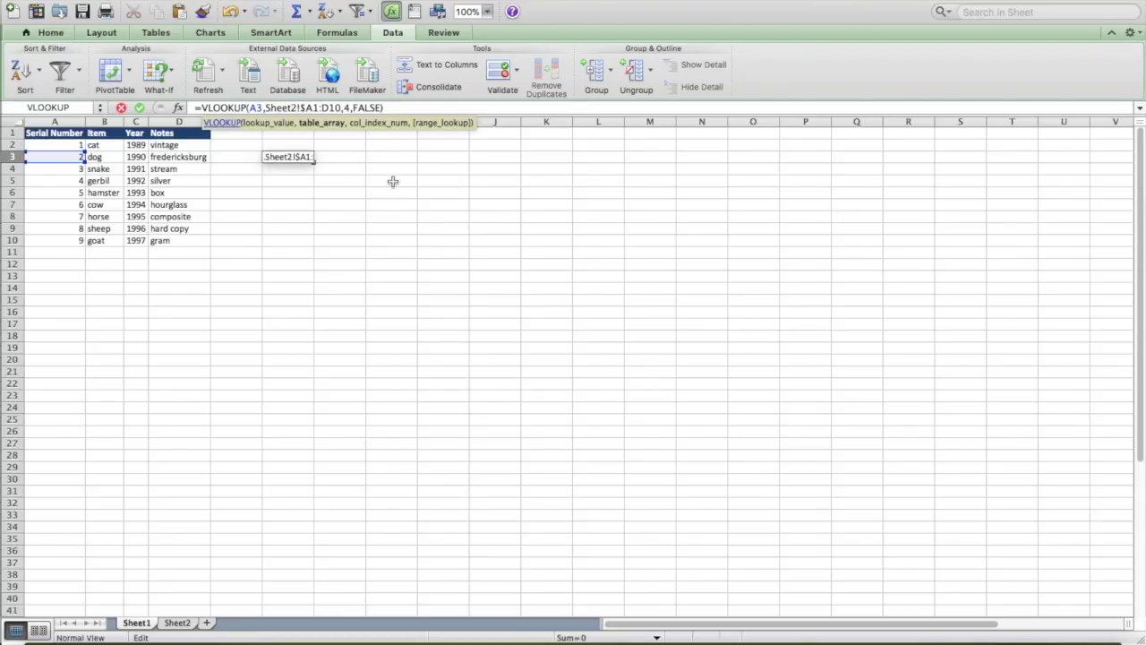
pyautogui.write('$1:')
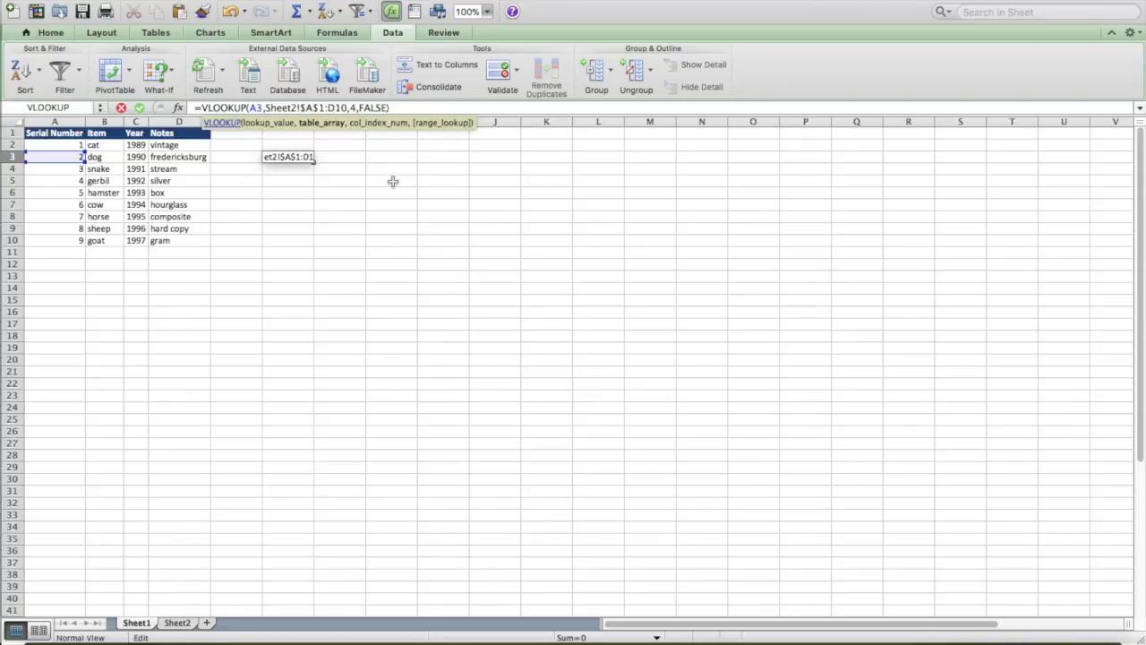
pyautogui.write('$D$')
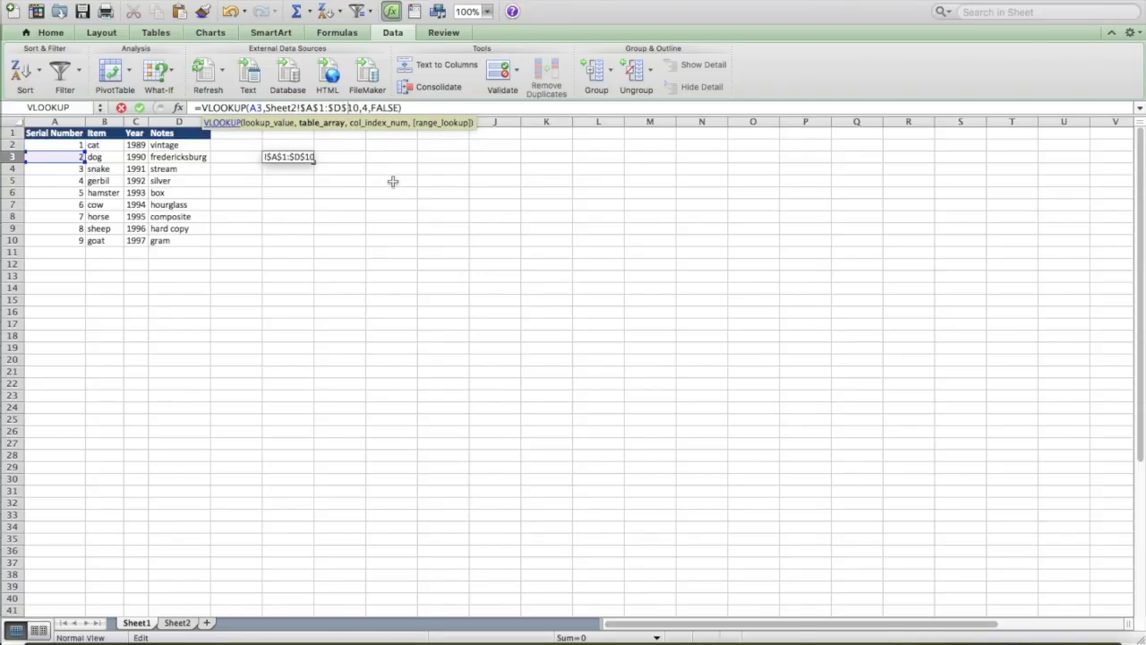
pyautogui.press('Return')
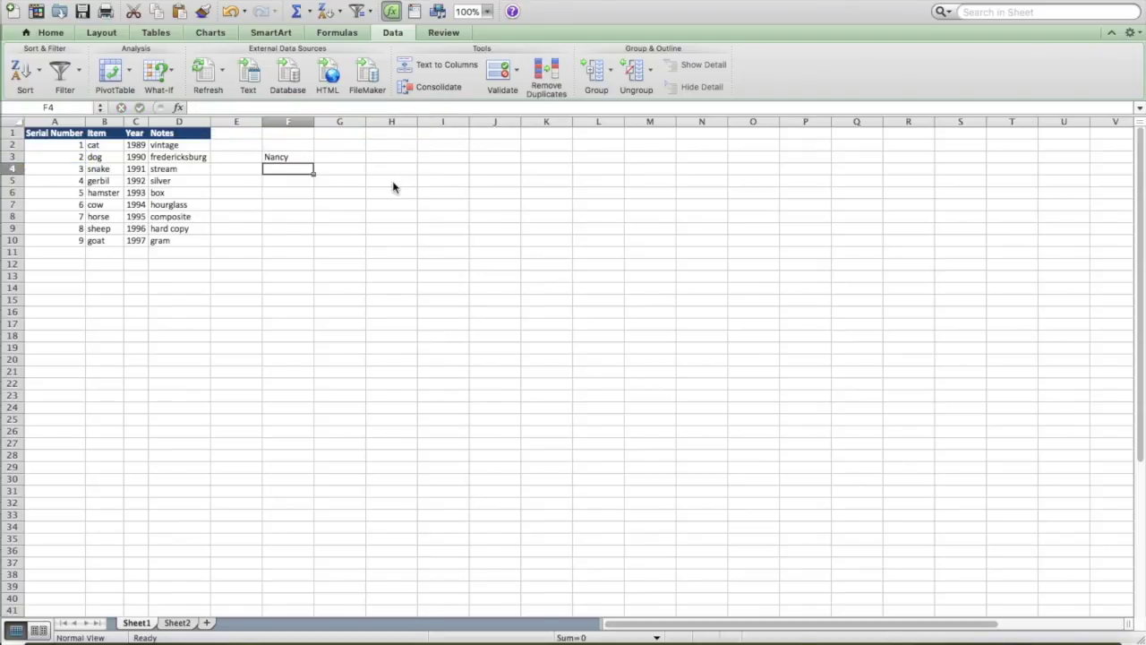
# Step: Fill the F3 formula with the absolute table array down through F10
pyautogui.click(301, 158)
pyautogui.moveTo(313, 163); pyautogui.dragTo(315, 247)
pyautogui.click(302, 167)
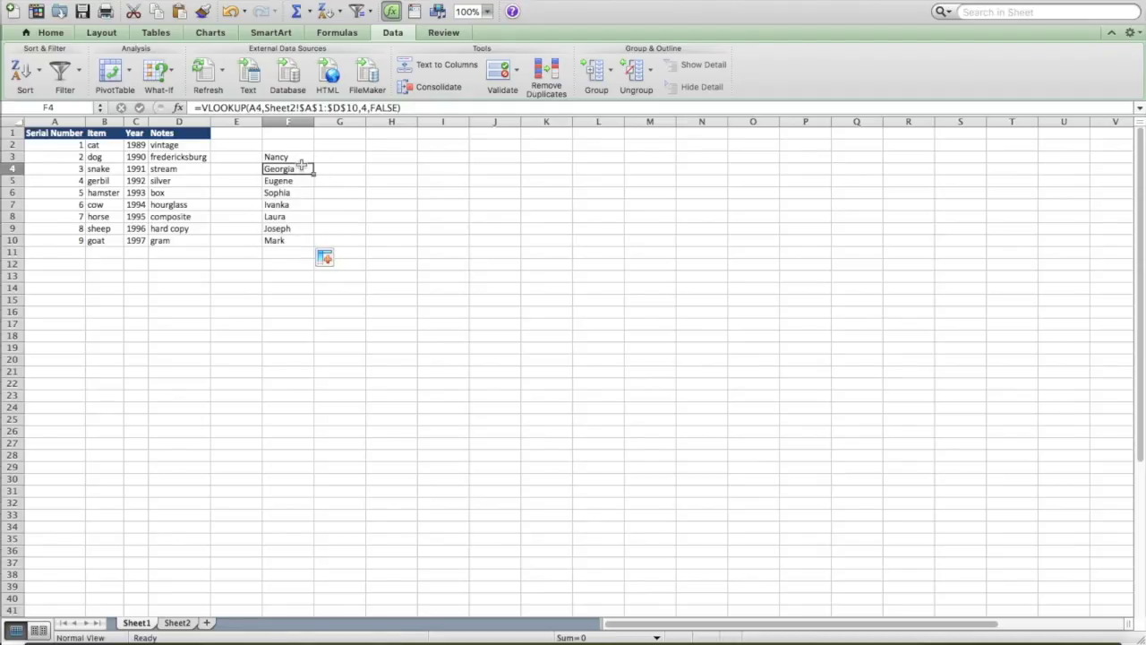
# Step: Step through the filled formulas in column F to check whether the absolute table array is the same in each row
pyautogui.press('Down')
pyautogui.press('Down')
pyautogui.press('Down')
pyautogui.press('Down')
pyautogui.press('Down')
pyautogui.press('Down')
pyautogui.press('Down')
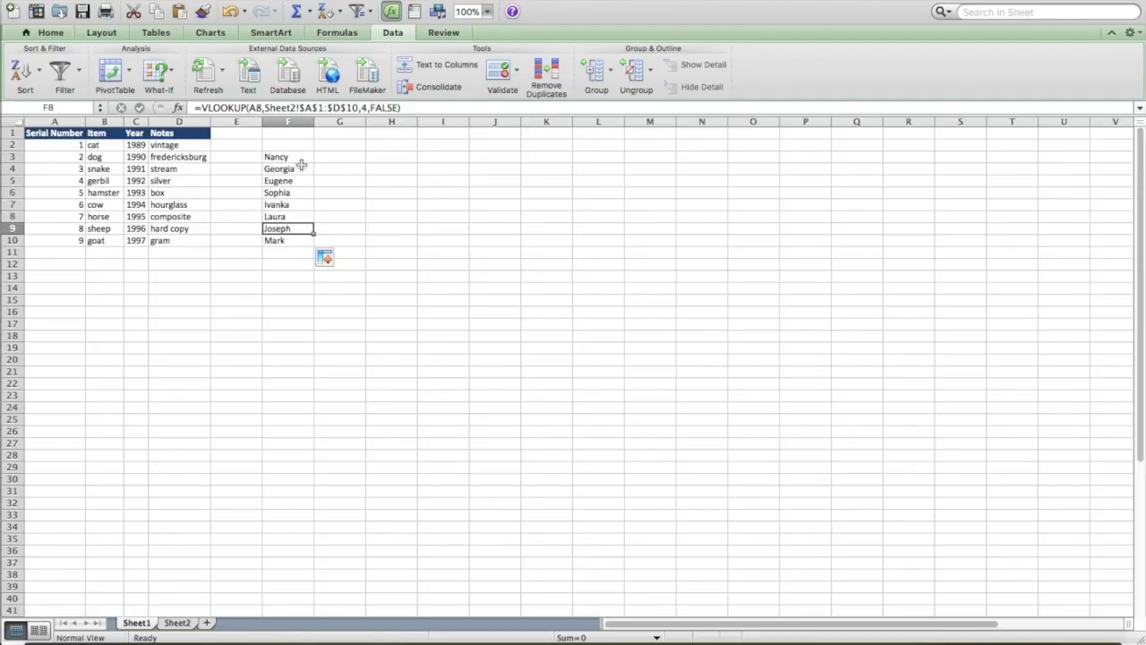
pyautogui.press('Up')
pyautogui.press('Up')
pyautogui.press('Up')
pyautogui.press('Up')
pyautogui.press('Up')
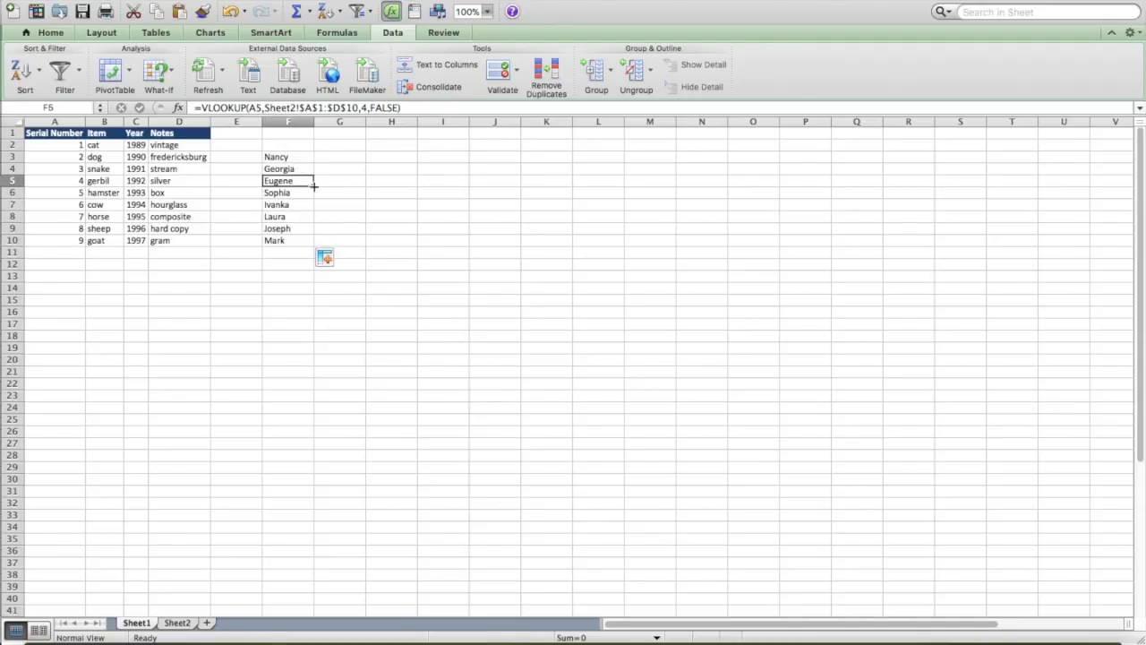
pyautogui.click(384, 194)
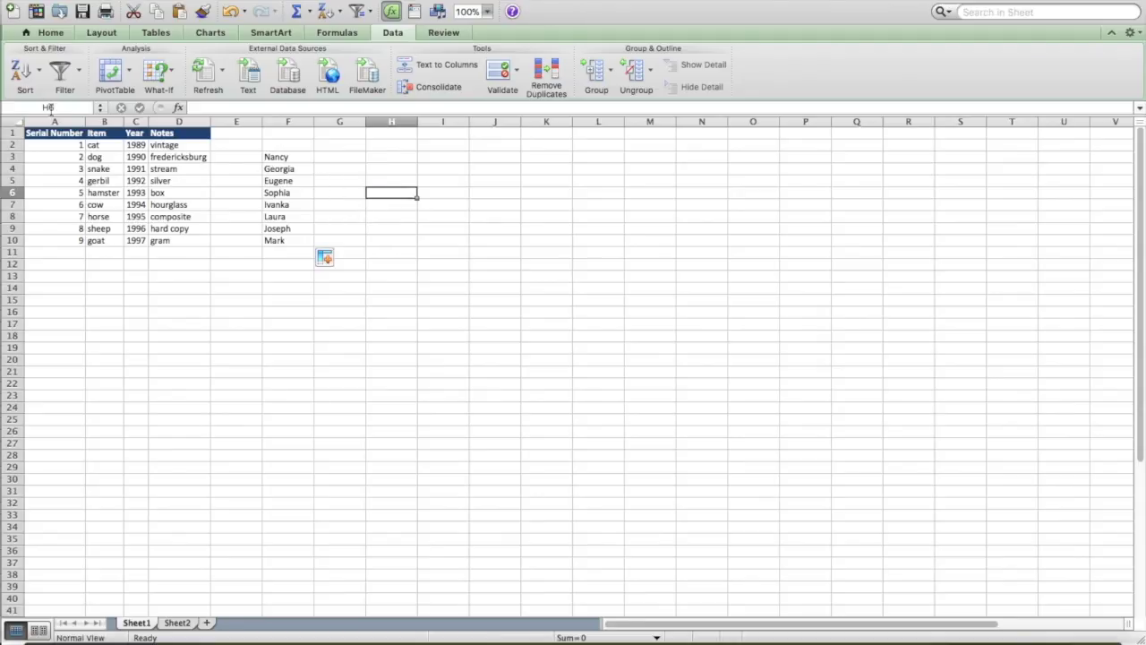
# Step: Examine the column index argument in the F3 formula without changing it
pyautogui.click(309, 155)
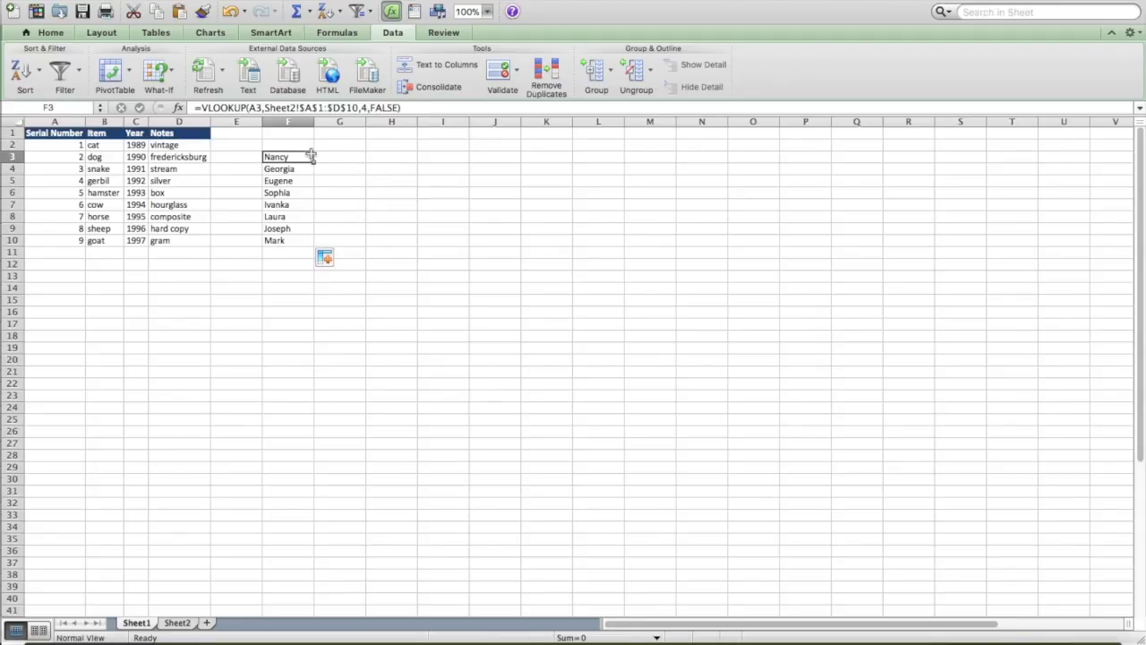
pyautogui.click(292, 192)
pyautogui.click(288, 160)
pyautogui.click(365, 110)
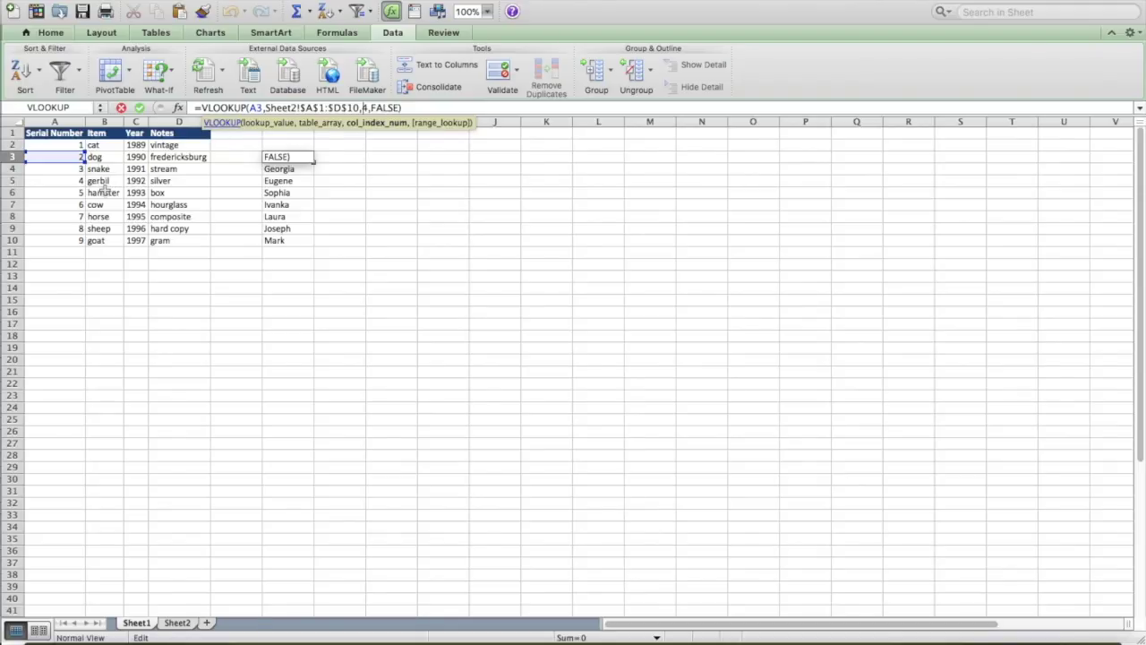
pyautogui.press('Return')
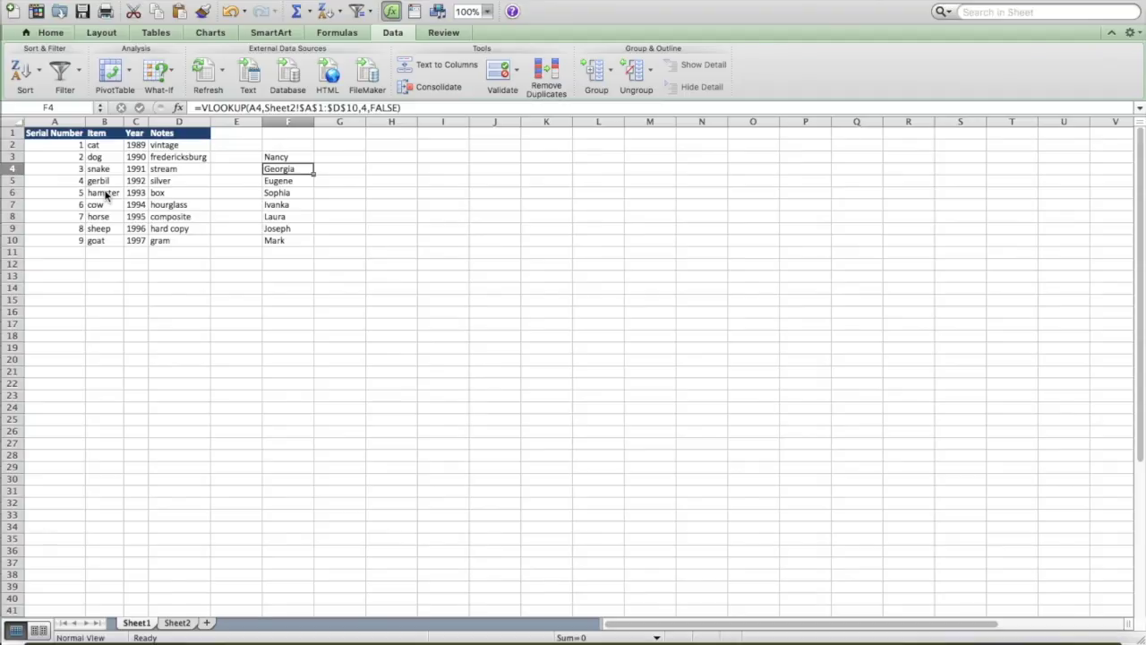
# Step: Compare the lookup formulas in several column F cells, including F3, F5, F8 and F10
pyautogui.click(380, 228)
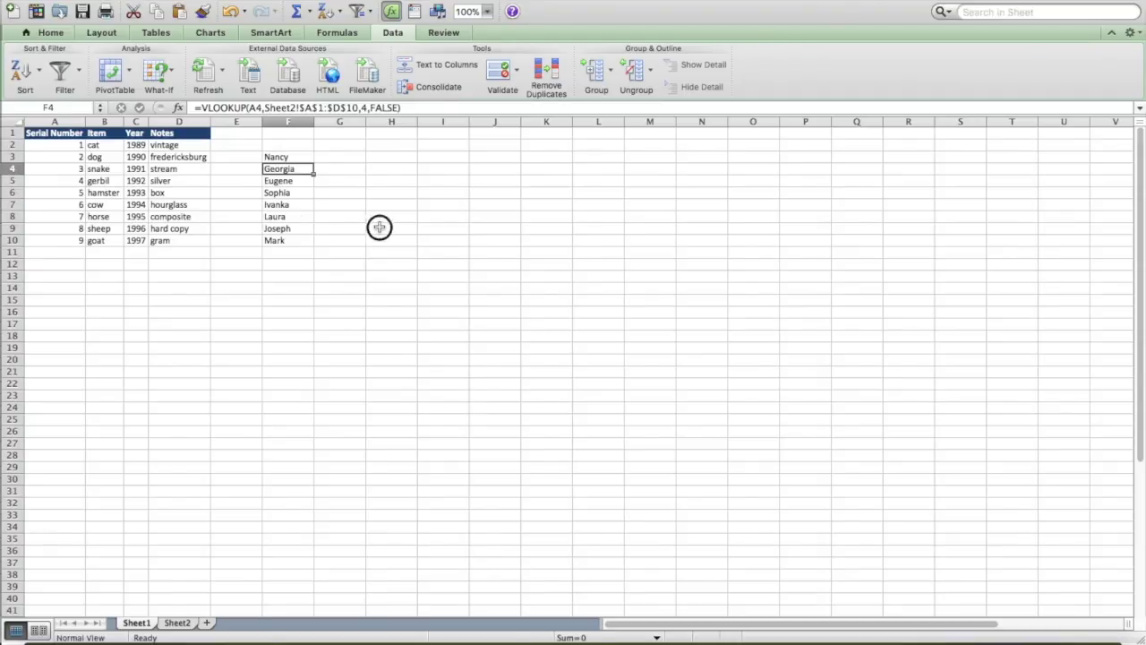
pyautogui.click(306, 167)
pyautogui.click(296, 157)
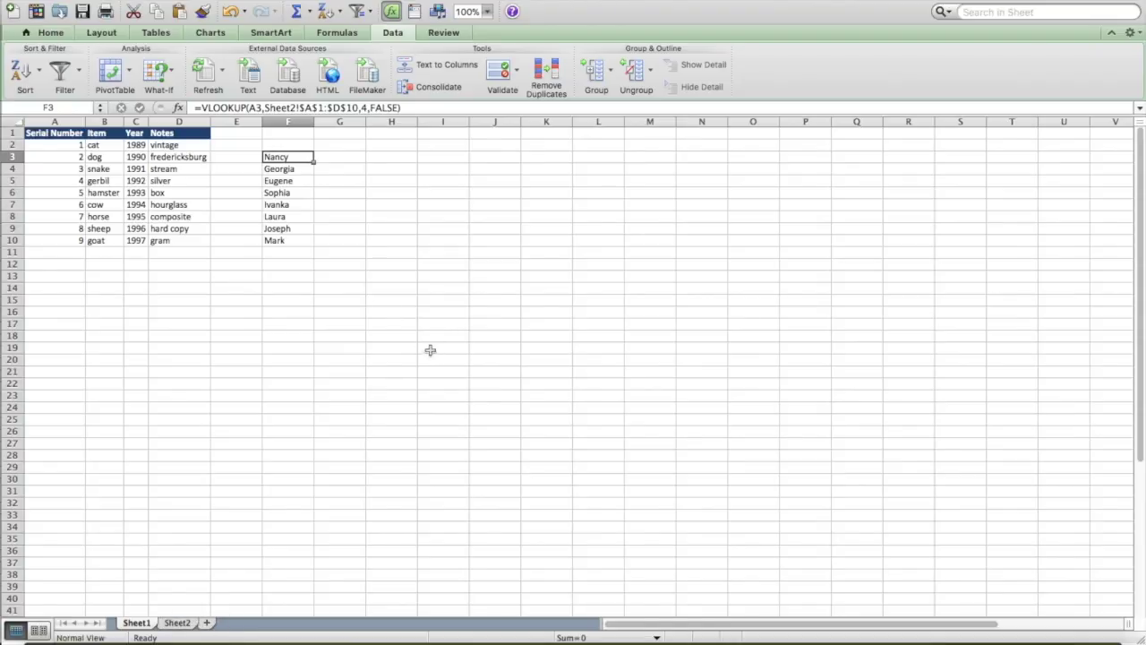
pyautogui.click(298, 180)
pyautogui.click(296, 240)
pyautogui.click(294, 219)
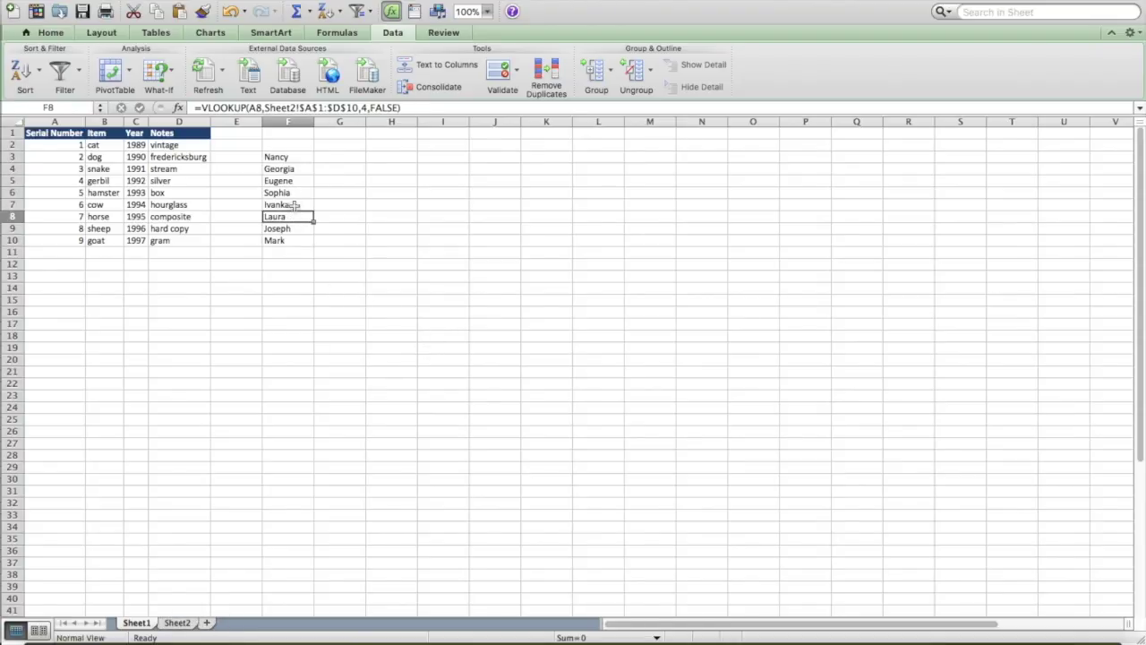
pyautogui.click(295, 180)
pyautogui.click(295, 157)
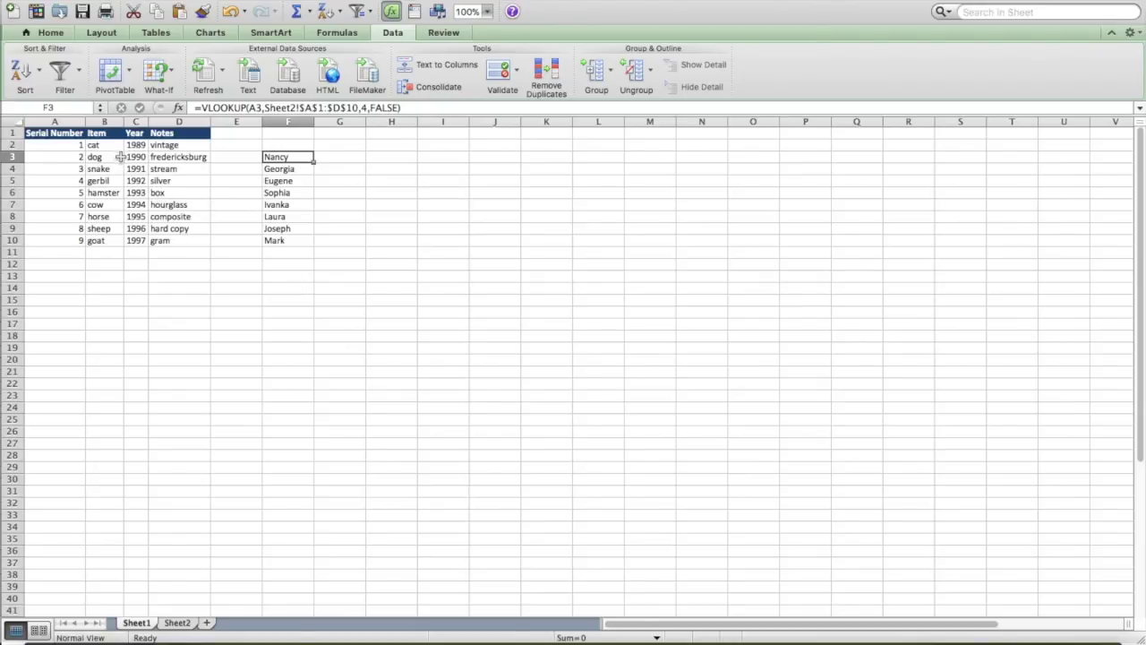
# Step: Hide the Year column on Sheet2, and undo the hiding
pyautogui.click(175, 624)
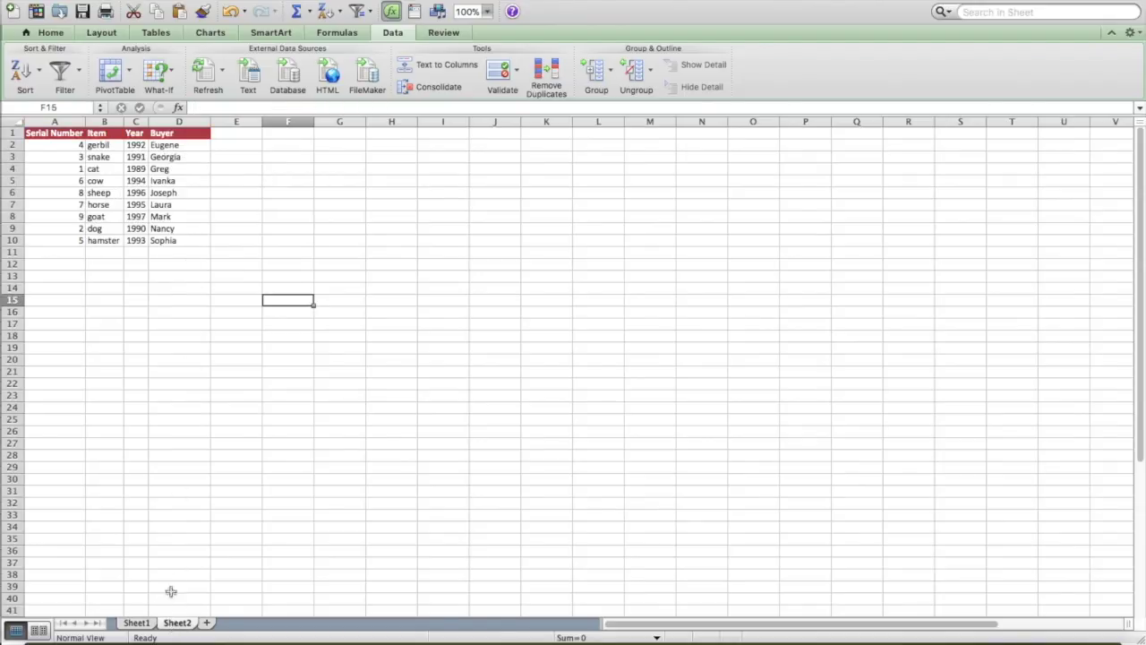
pyautogui.click(136, 120)
pyautogui.rightClick(138, 123)
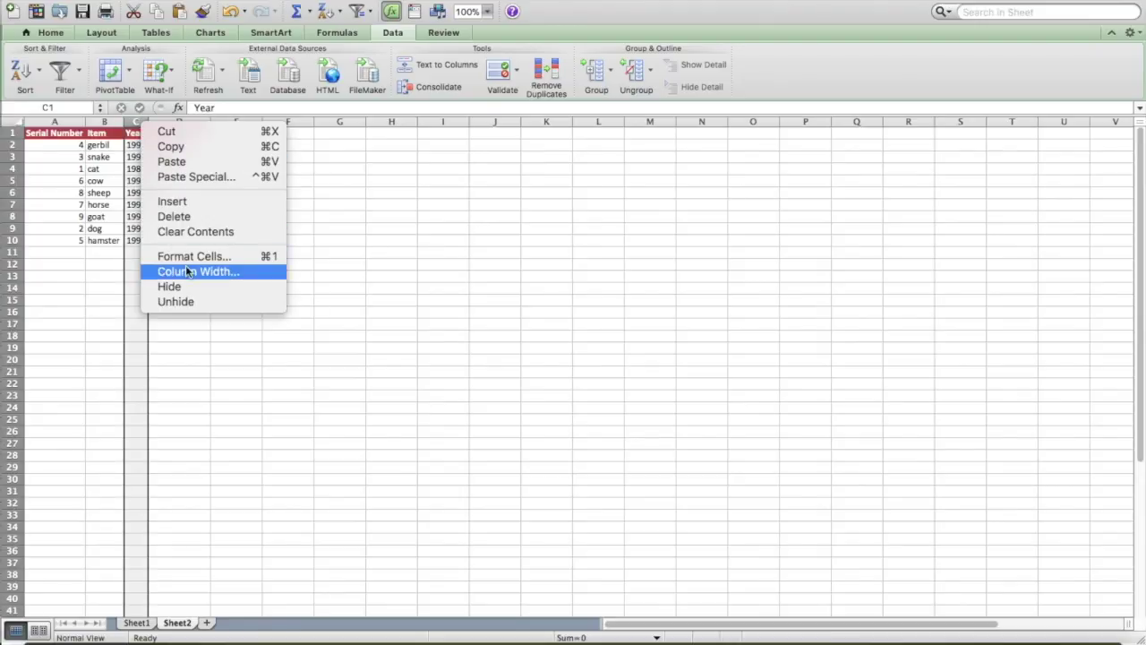
pyautogui.click(192, 286)
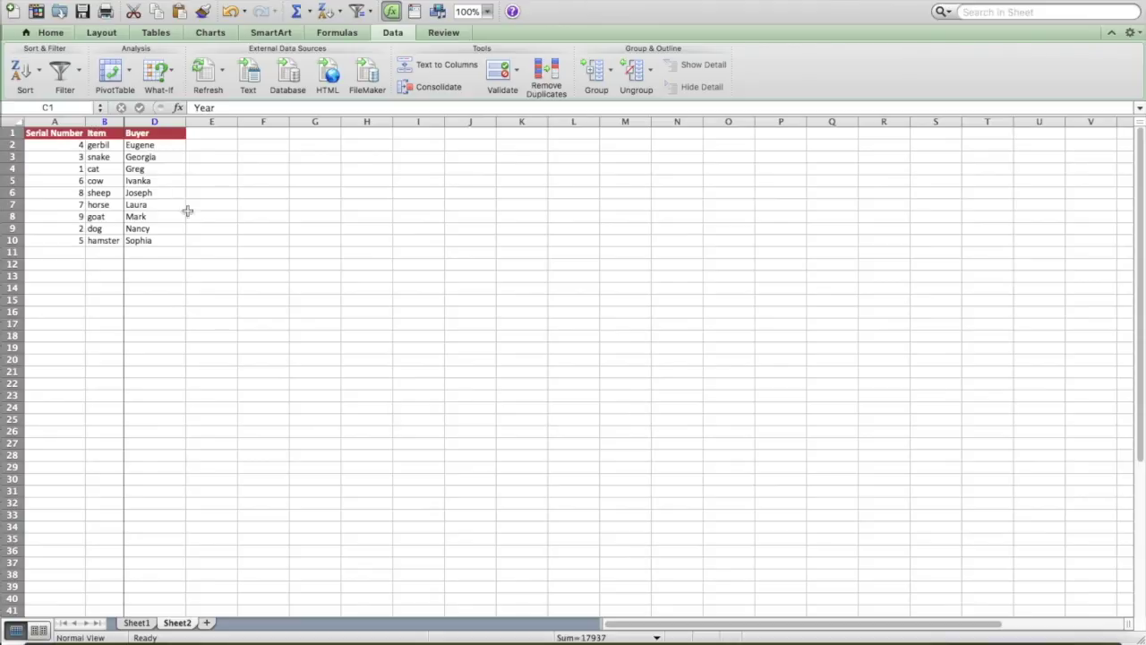
pyautogui.hotkey('ctrl', 'shift', '0')
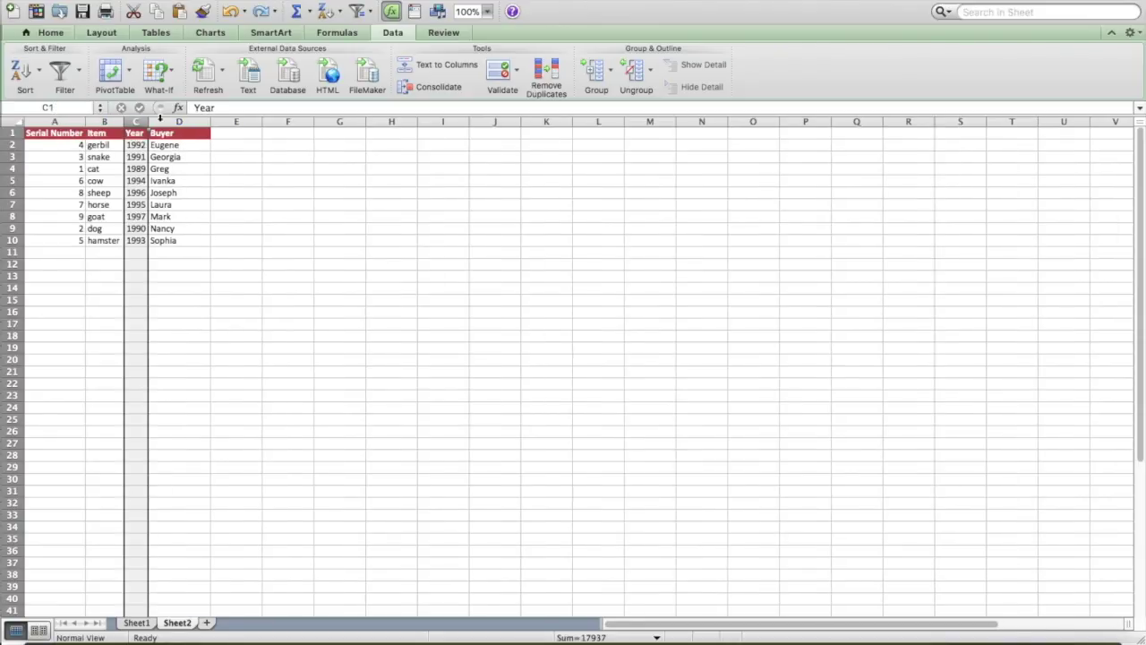
pyautogui.click(237, 214)
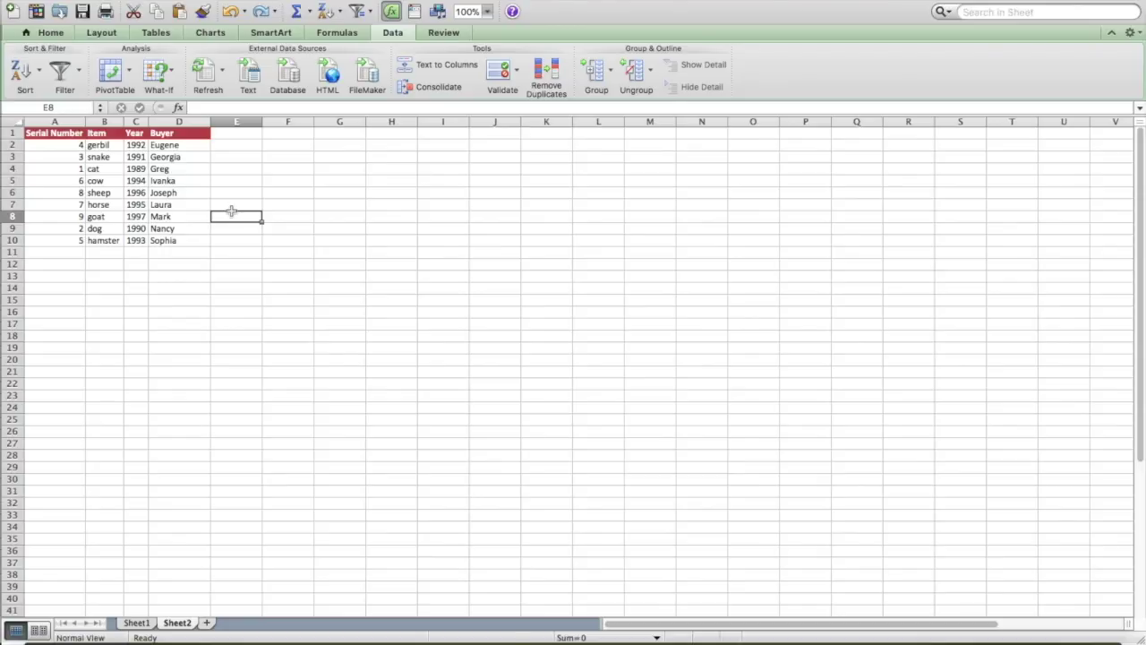
# Step: Examine the range lookup argument in Sheet1's F3 formula and the number formats available for cells
pyautogui.click(143, 624)
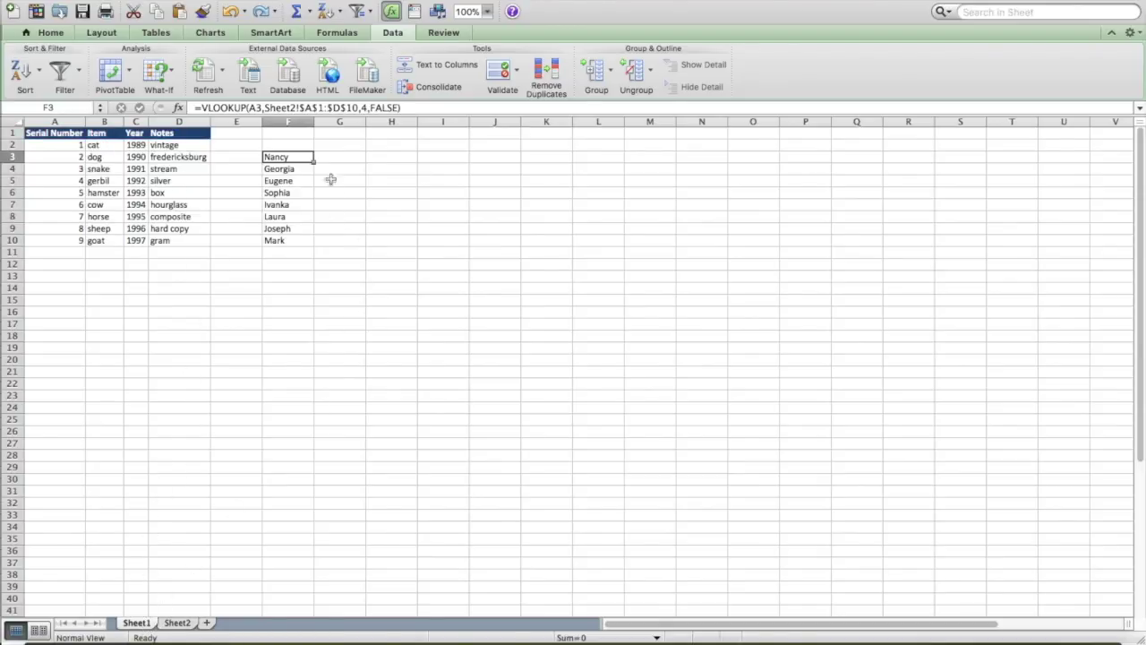
pyautogui.click(378, 107)
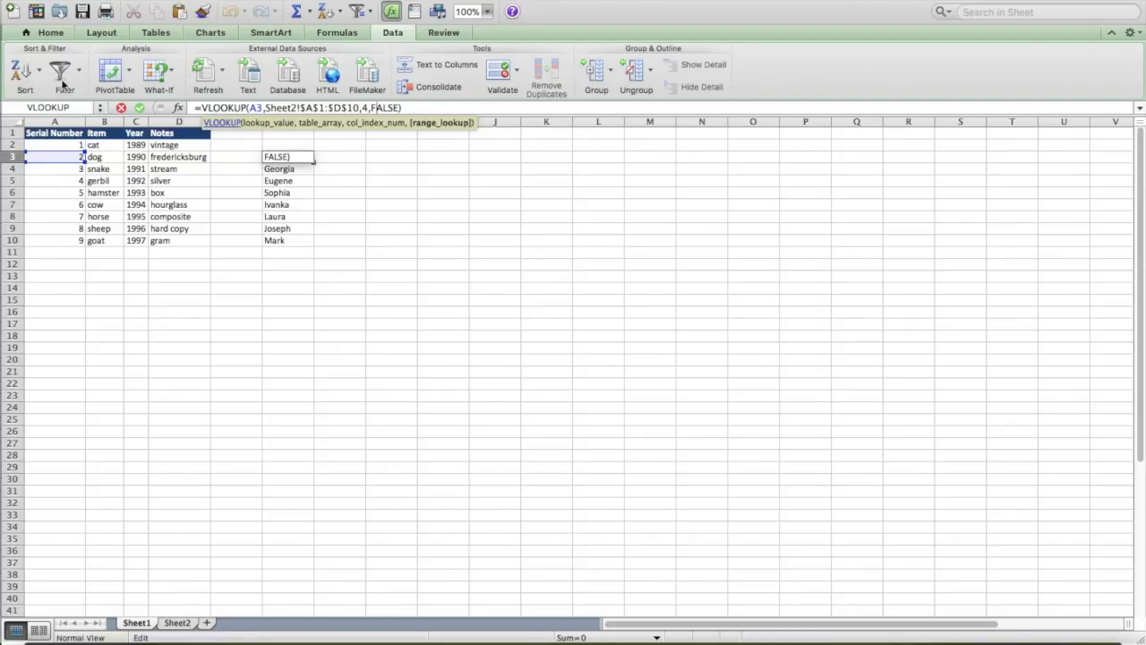
pyautogui.click(59, 34)
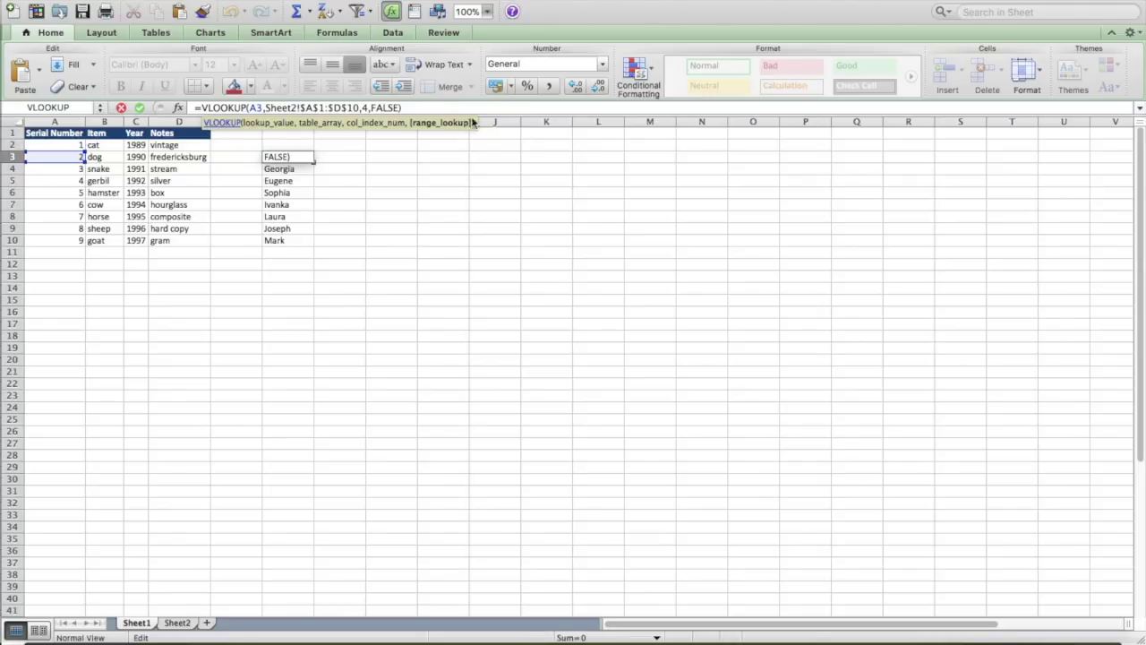
pyautogui.click(602, 65)
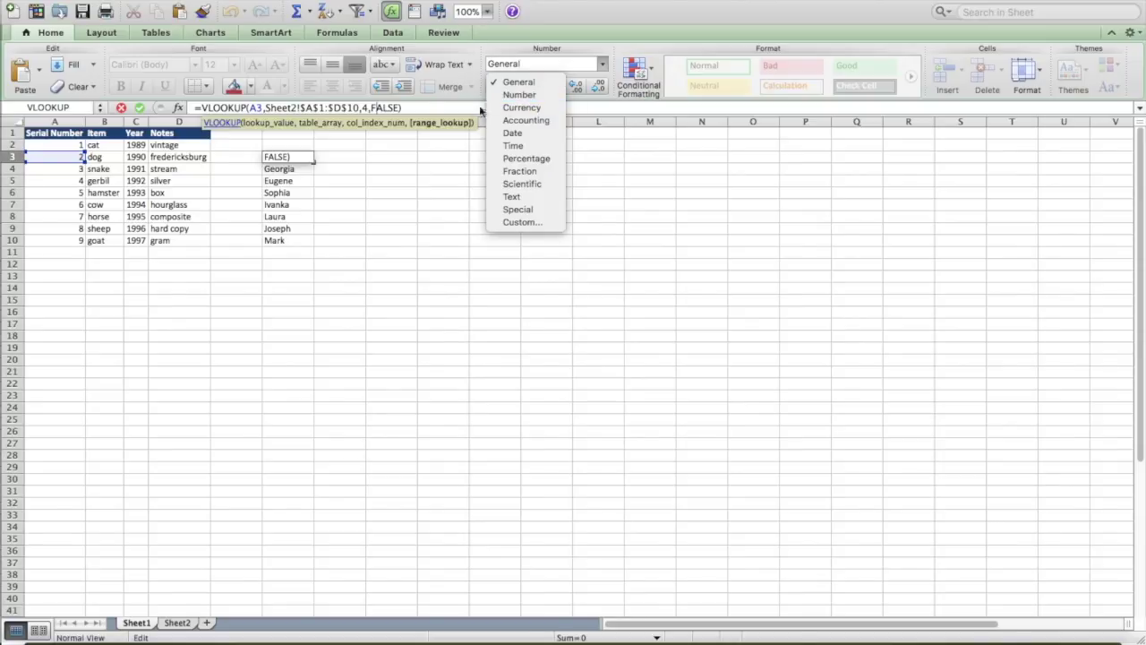
pyautogui.click(105, 126)
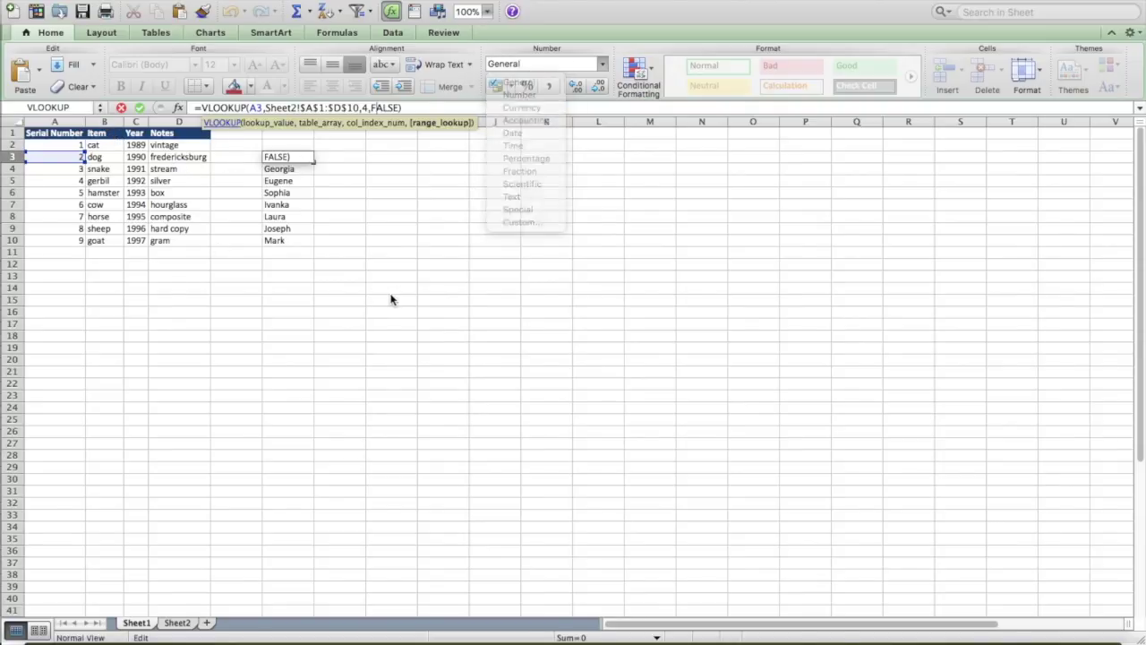
# Step: Insert an empty column between Serial Number and Item on Sheet1
pyautogui.rightClick(115, 122)
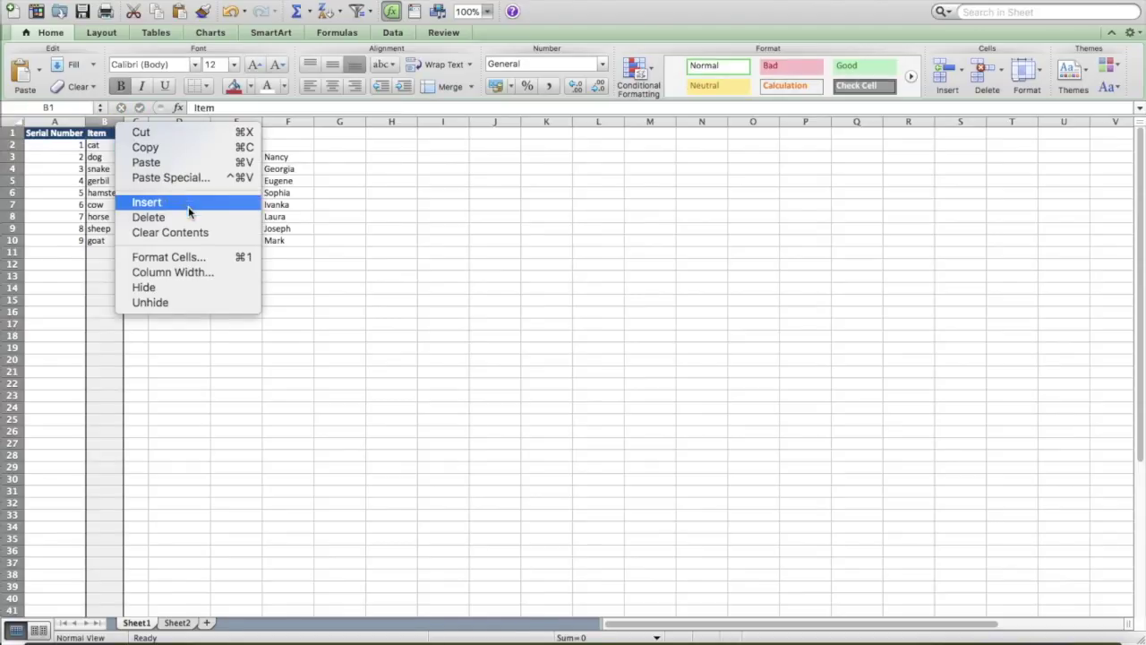
pyautogui.click(54, 154)
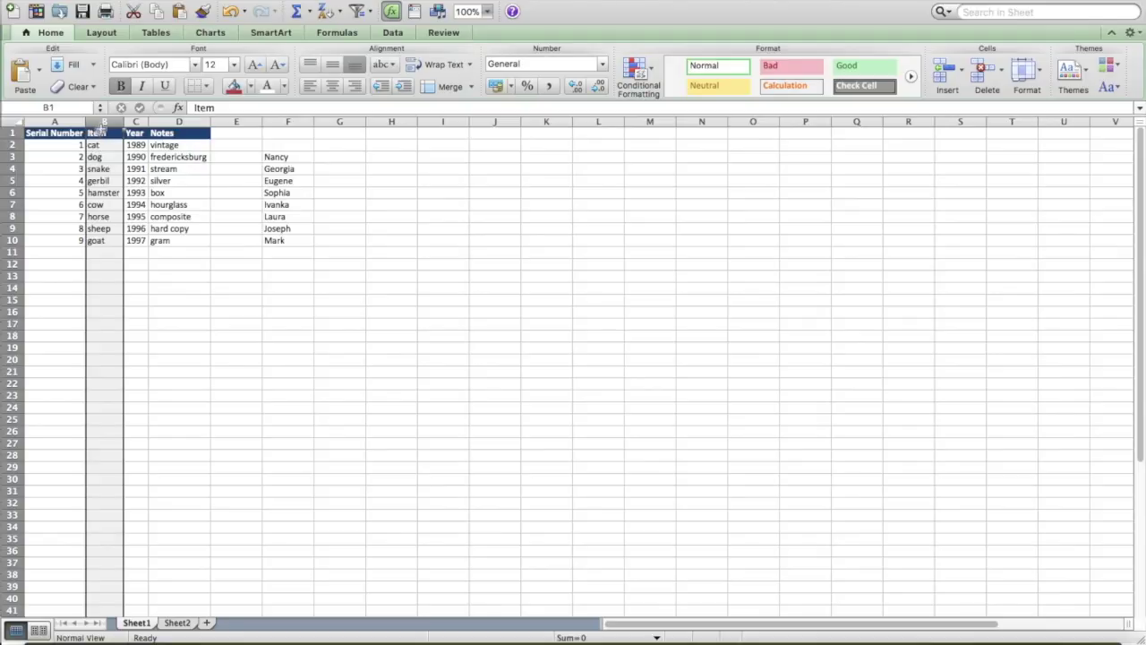
pyautogui.rightClick(101, 125)
pyautogui.click(101, 125)
pyautogui.rightClick(101, 126)
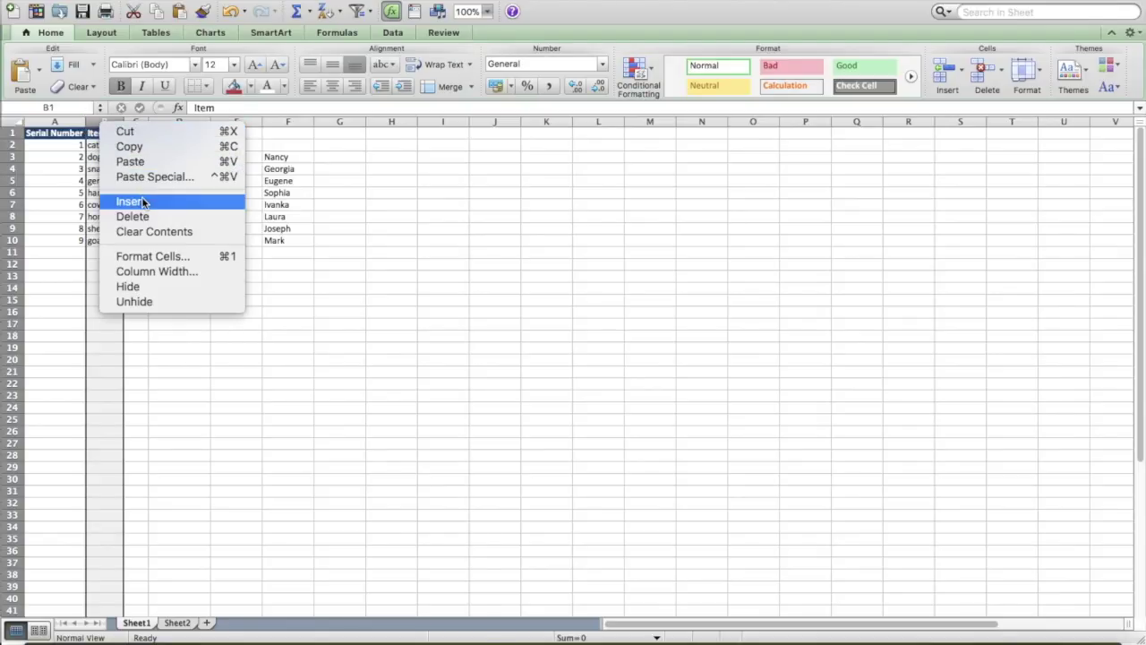
pyautogui.click(173, 251)
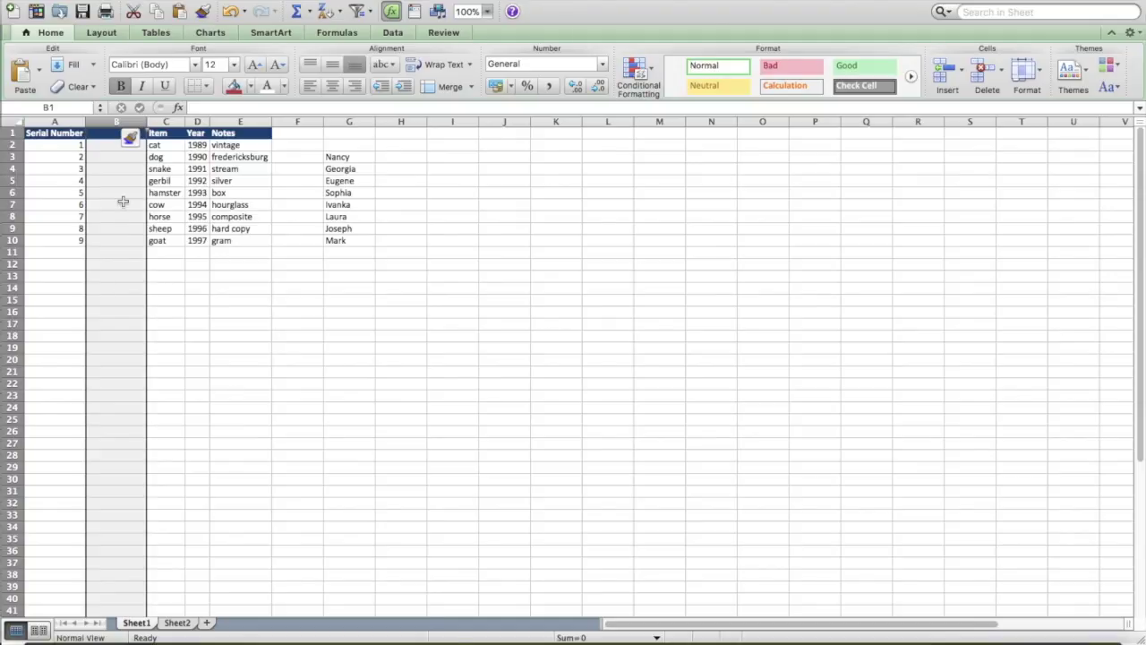
# Step: Change the serial number in A2 to 9874 and format that cell as Text
pyautogui.click(104, 144)
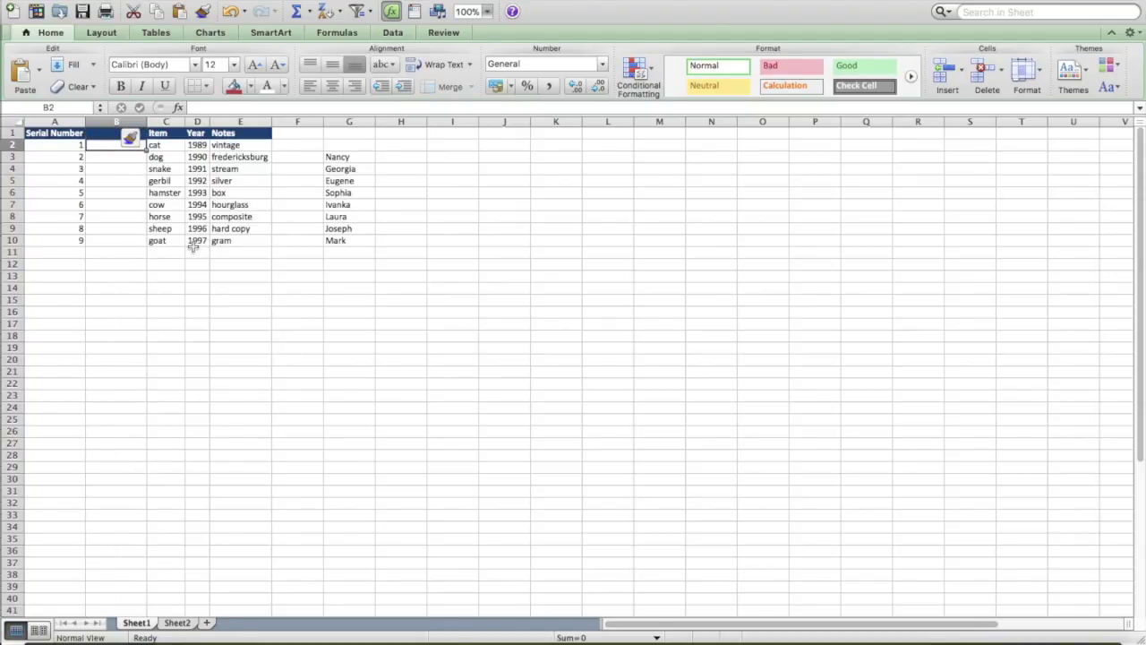
pyautogui.press('Left')
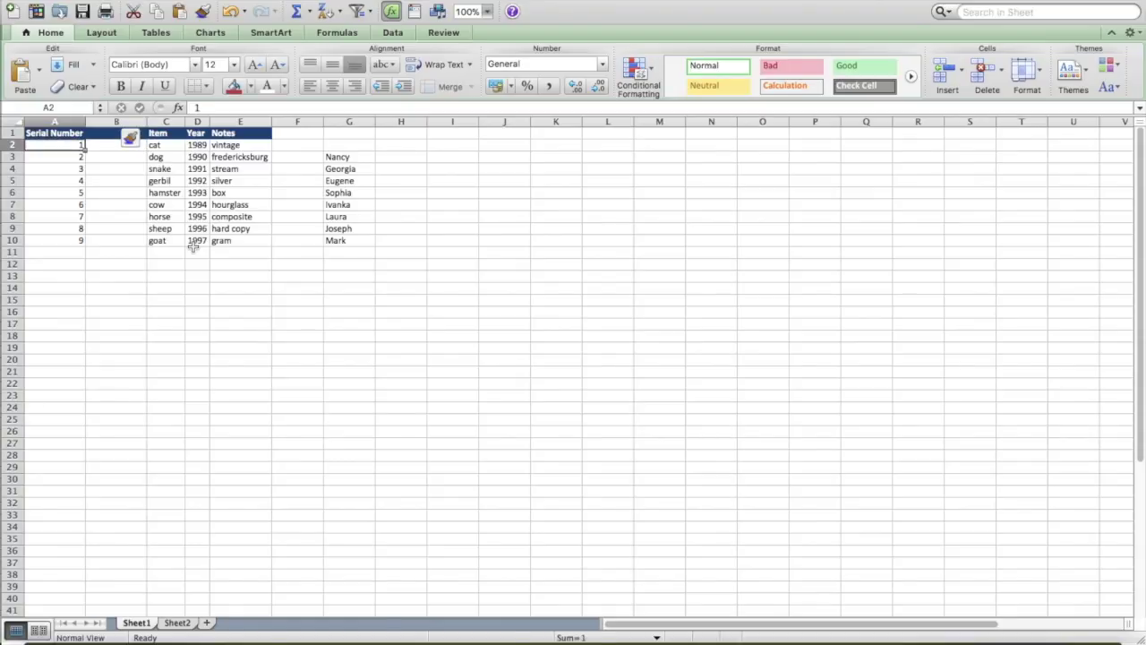
pyautogui.write('9874')
pyautogui.press('Return')
pyautogui.press('Up')
pyautogui.click(602, 64)
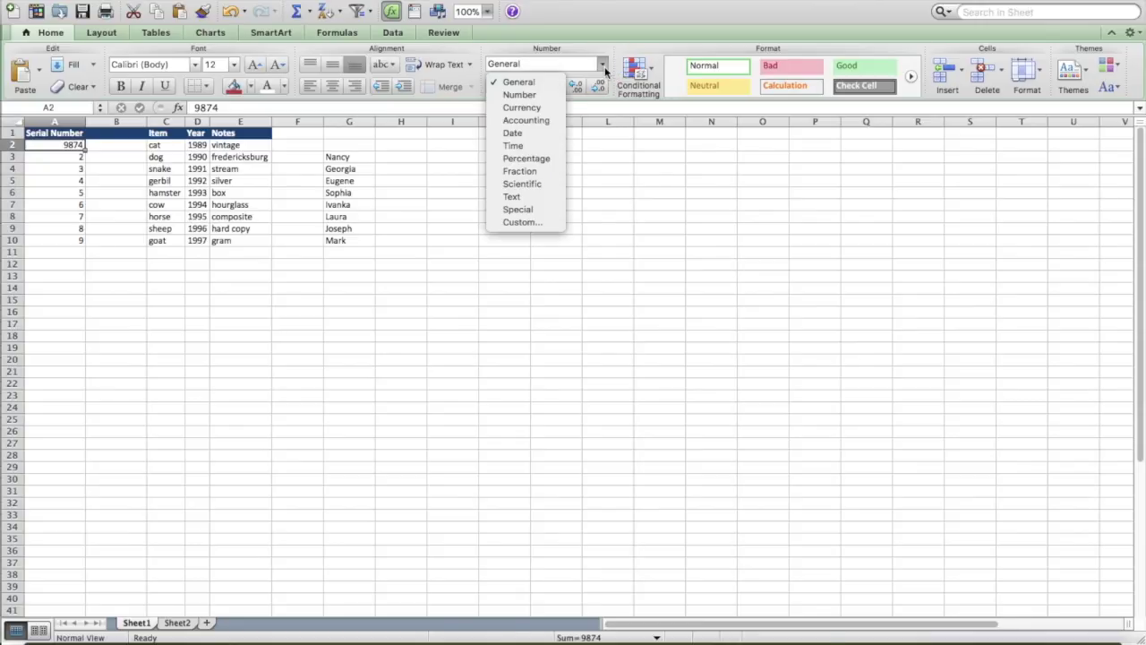
pyautogui.click(540, 197)
pyautogui.click(163, 157)
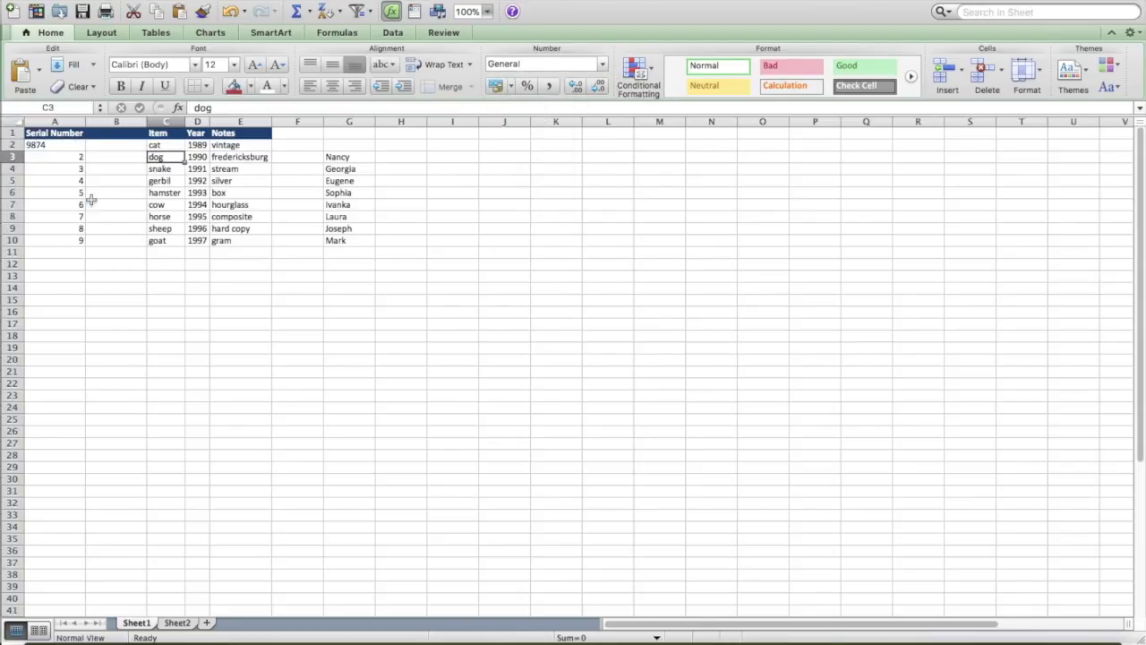
# Step: Fill the VLOOKUP formula from G3 up into G2
pyautogui.click(336, 158)
pyautogui.moveTo(375, 166)
pyautogui.mouseDown()
pyautogui.moveTo(376, 152)
pyautogui.moveTo(358, 169)
pyautogui.moveTo(371, 145)
pyautogui.mouseUp()
pyautogui.click(349, 157)
pyautogui.click(368, 158)
pyautogui.click(352, 149)
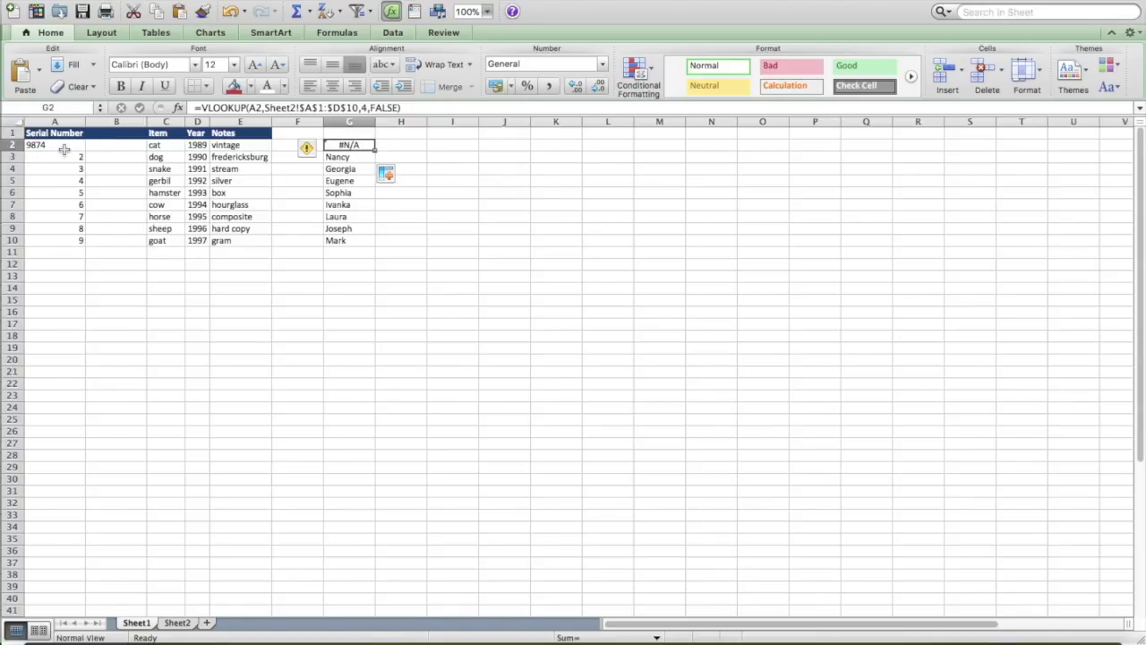
# Step: Format B2 as Number and enter =A2*1 there to convert the text serial number into a numeric value
pyautogui.click(101, 149)
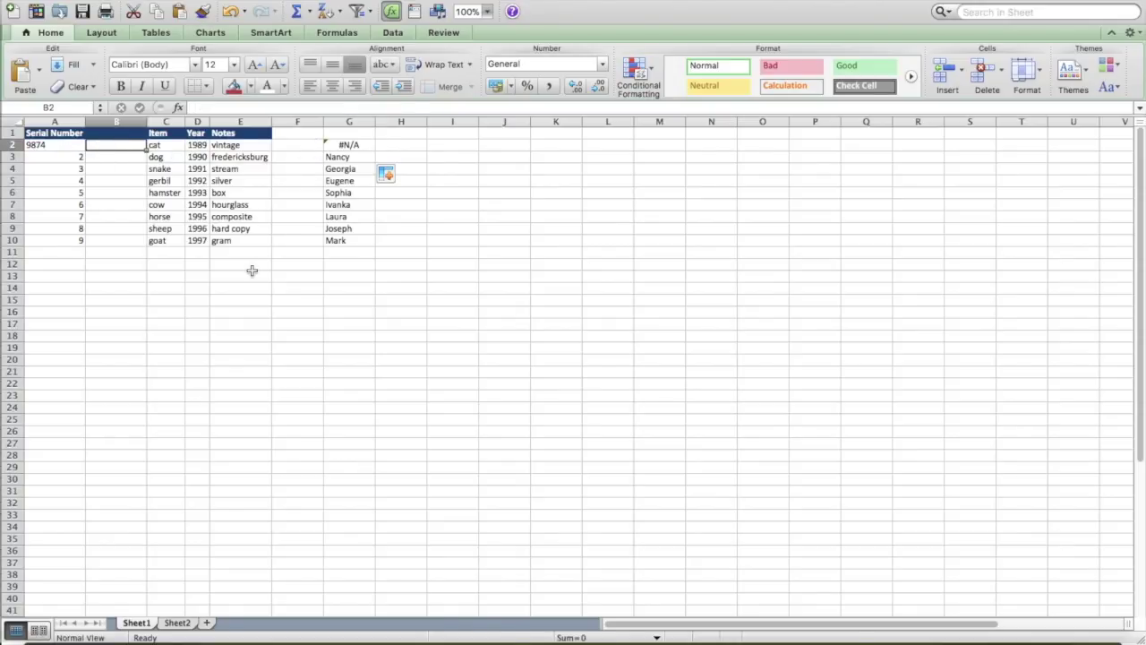
pyautogui.click(603, 63)
pyautogui.click(546, 95)
pyautogui.write('=')
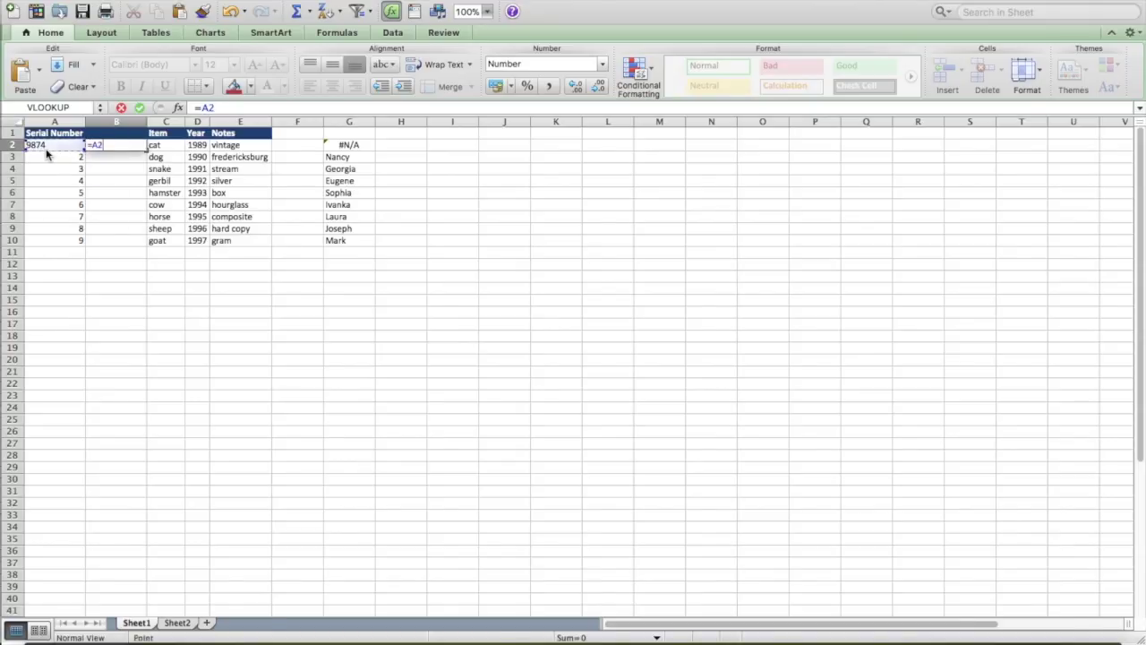
pyautogui.write('*1')
pyautogui.press('Return')
pyautogui.click(132, 145)
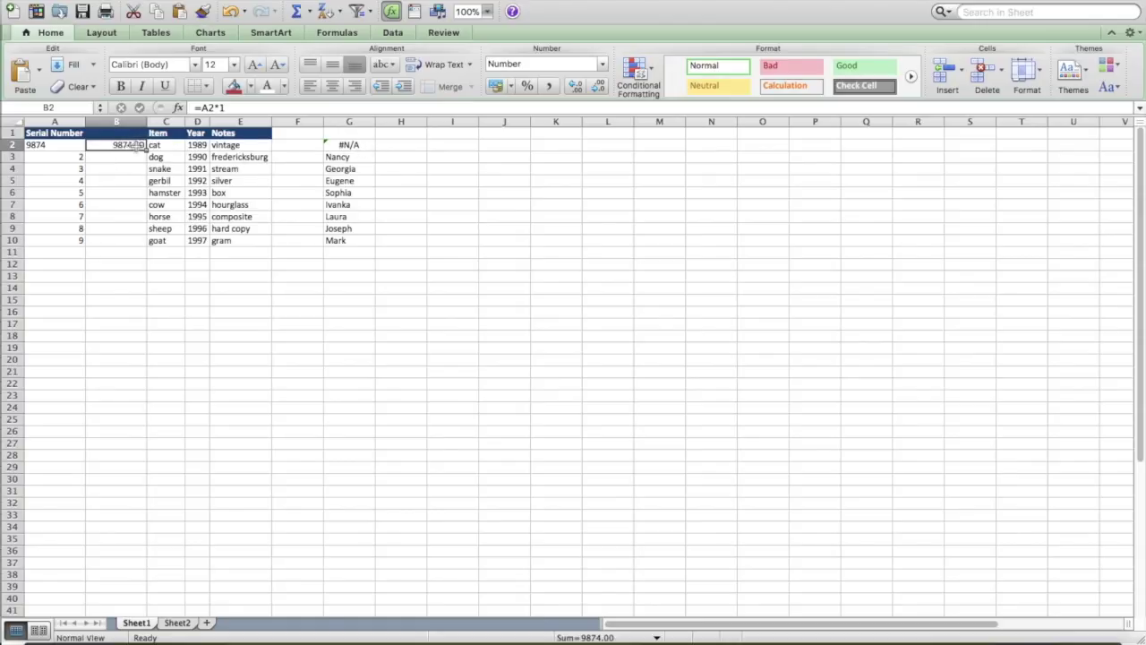
# Step: Set A2 to 1, switch its format to General, and re-enter the G2 lookup formula
pyautogui.click(71, 145)
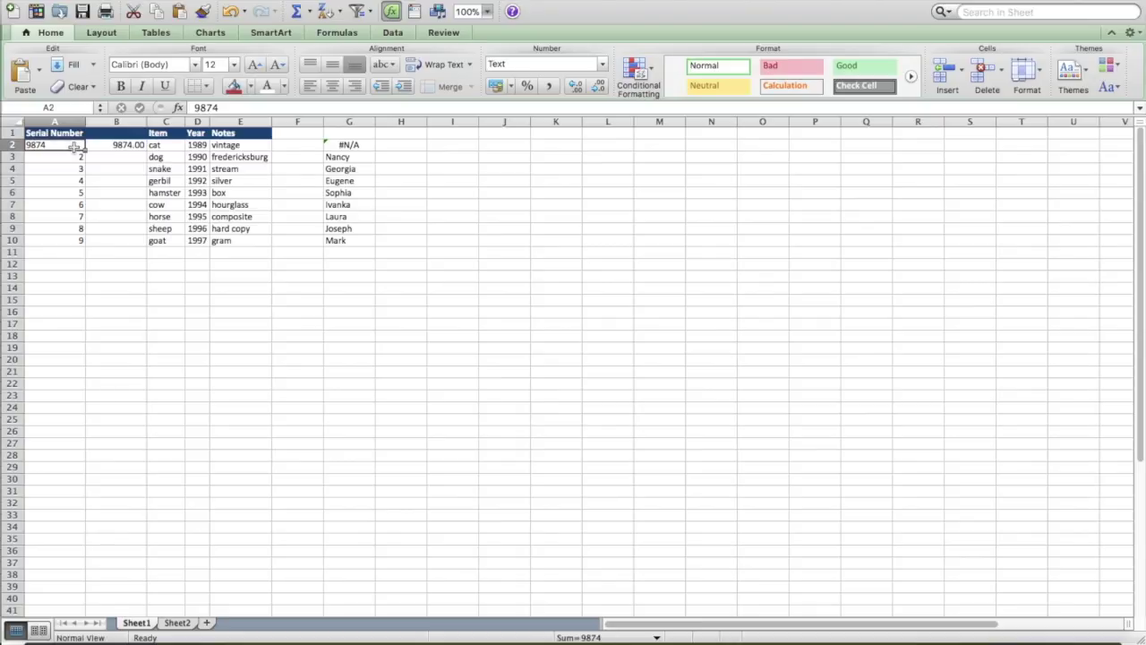
pyautogui.write('1')
pyautogui.press('Return')
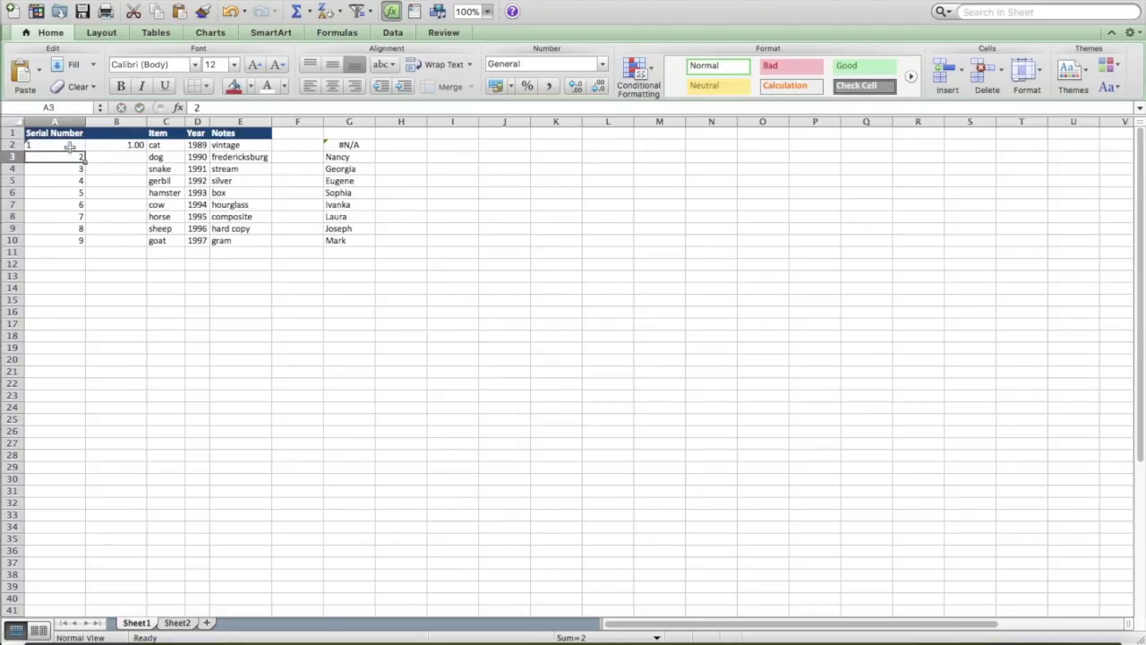
pyautogui.click(69, 145)
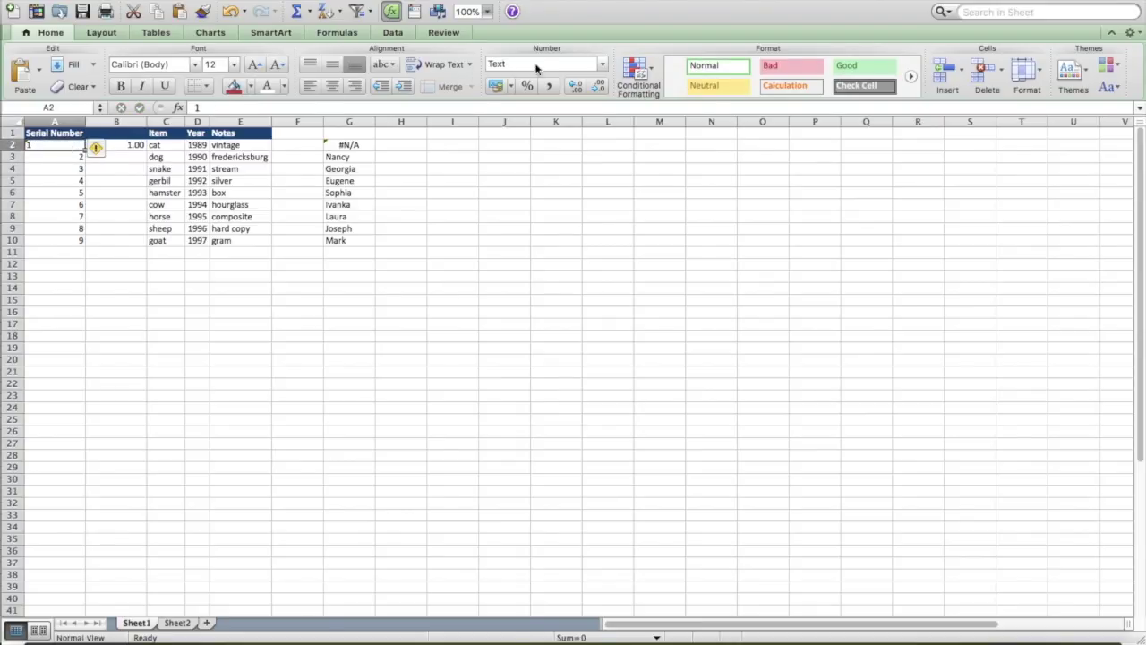
pyautogui.click(602, 64)
pyautogui.click(553, 83)
pyautogui.click(367, 146)
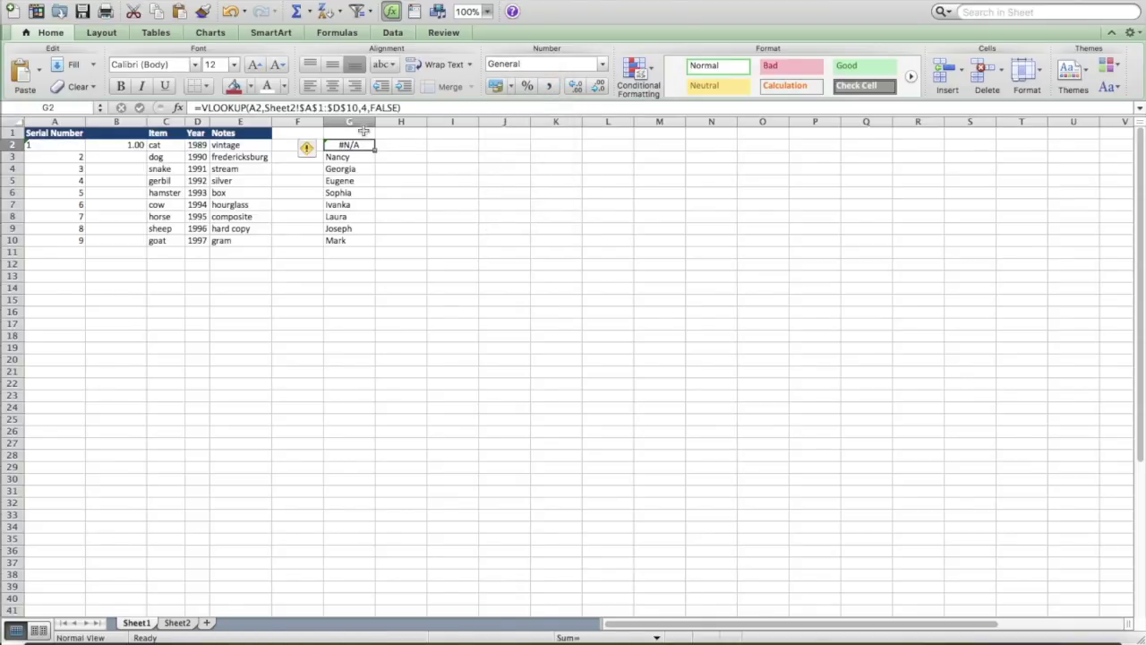
pyautogui.click(430, 107)
pyautogui.press('Return')
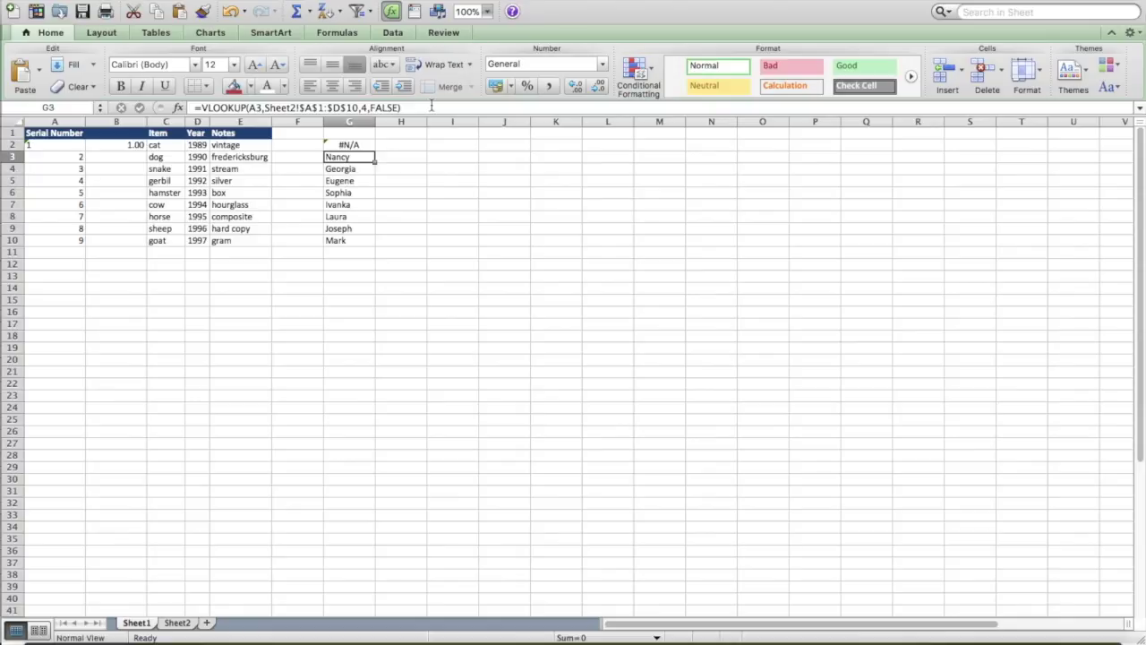
# Step: Fill A3 up into A2 to copy its numeric format, and set A2 to 1
pyautogui.click(56, 158)
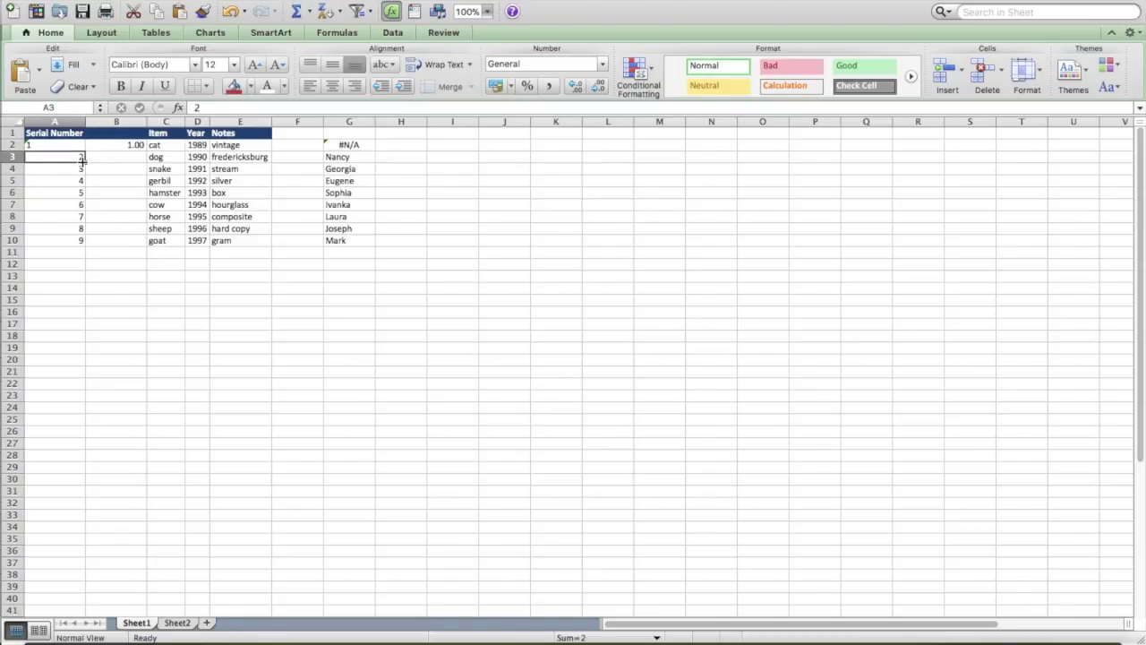
pyautogui.moveTo(81, 158); pyautogui.dragTo(81, 145)
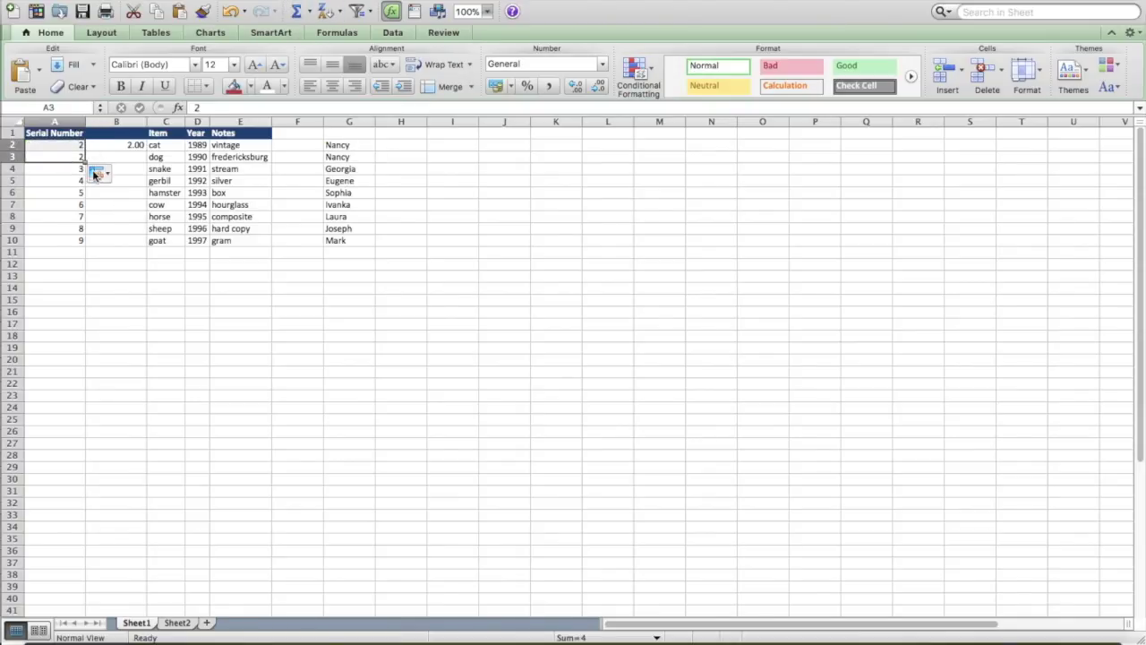
pyautogui.press('Up')
pyautogui.write('1')
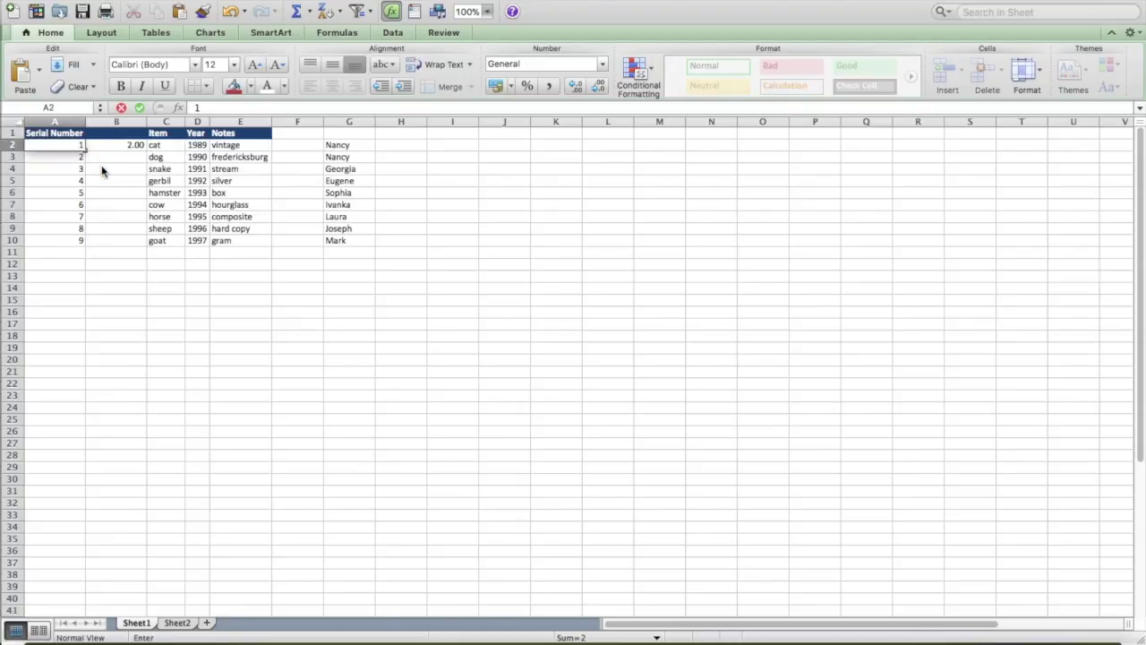
pyautogui.press('Return')
pyautogui.click(371, 302)
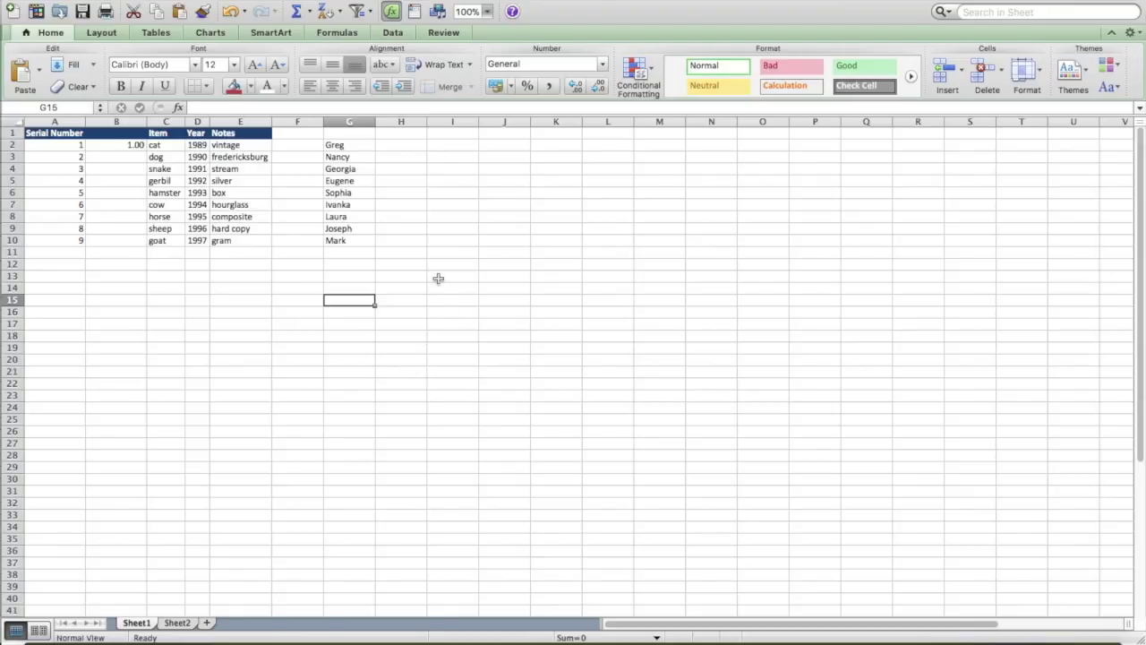
pyautogui.click(451, 420)
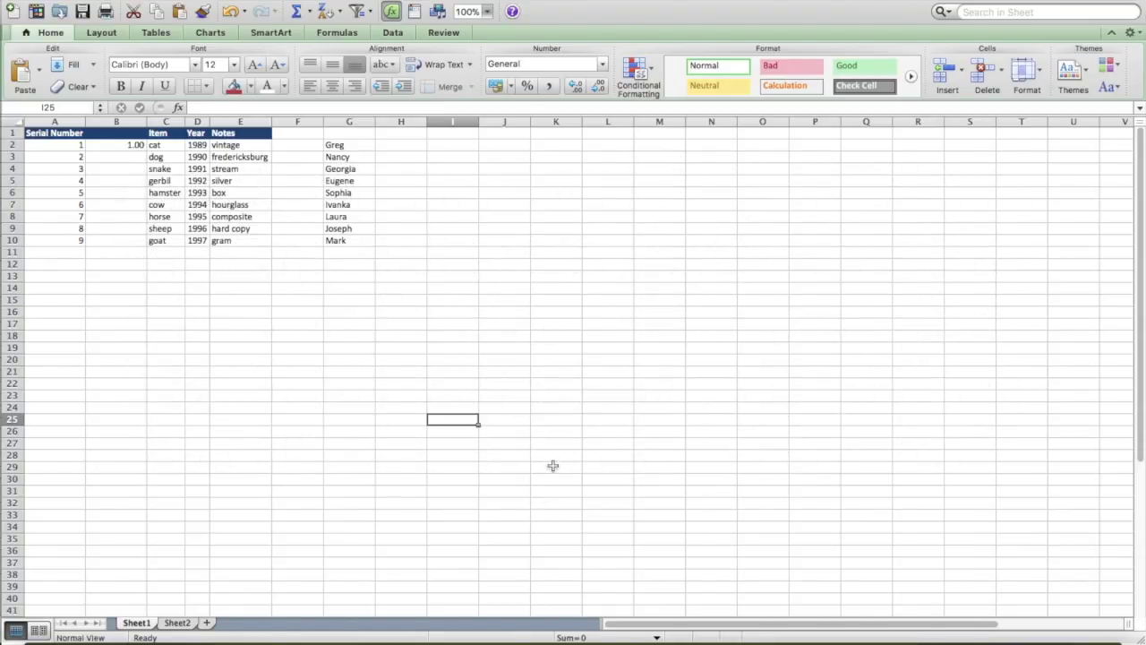
# Step: Clear the conversion formula from B2 and select the lookup formula in G2
pyautogui.click(128, 145)
pyautogui.press('BackSpace')
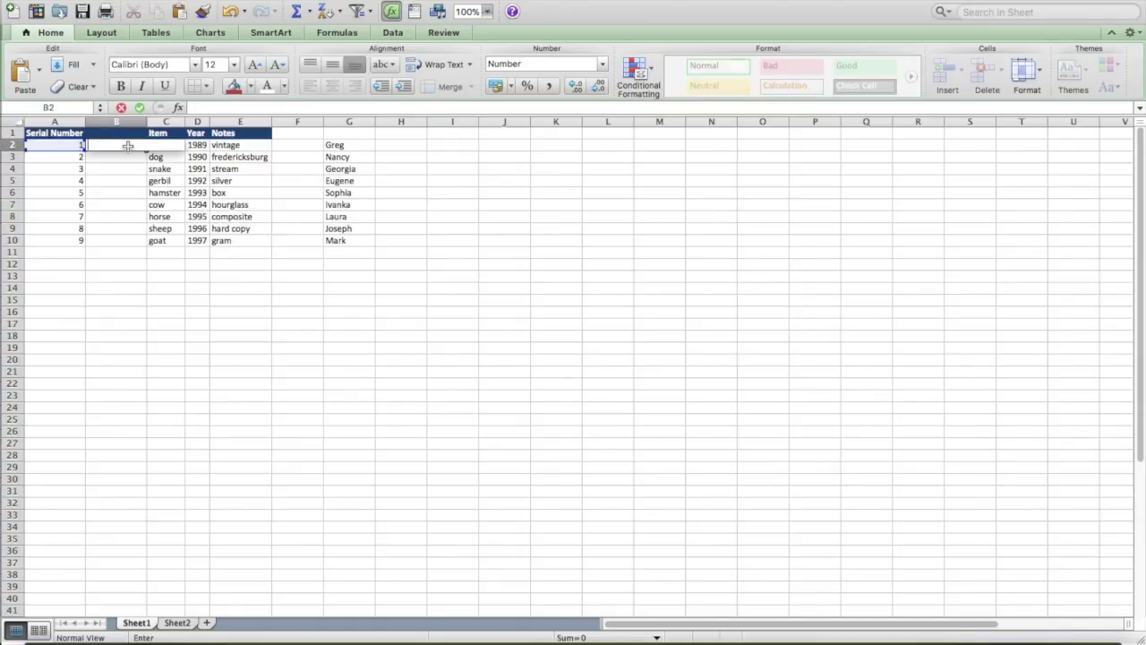
pyautogui.click(128, 239)
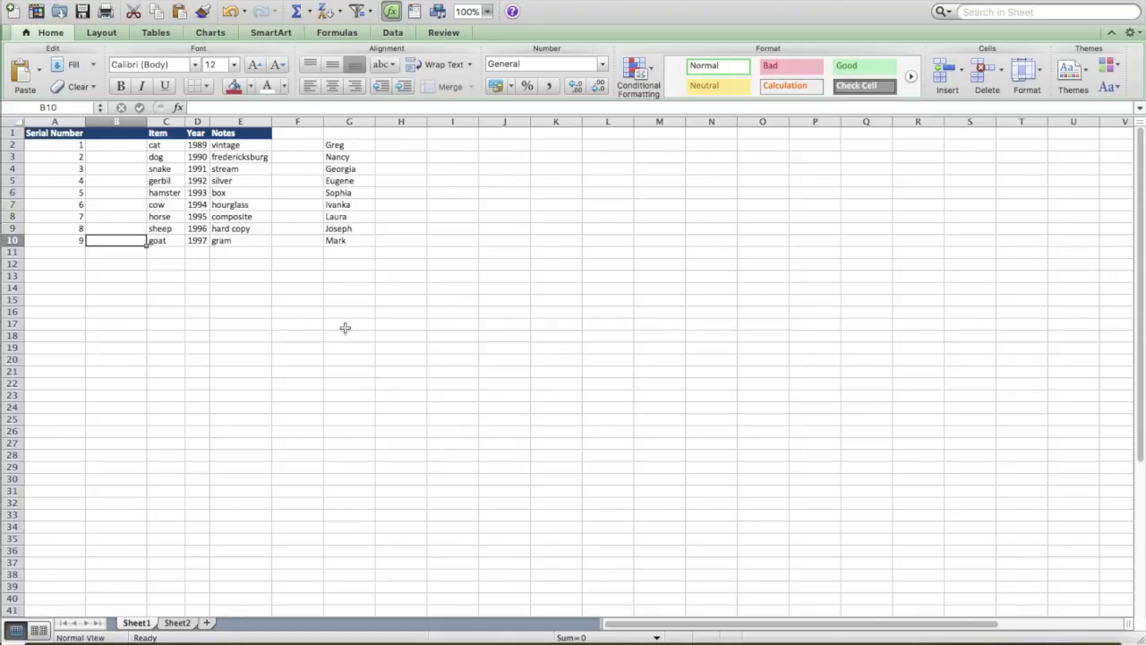
pyautogui.click(347, 145)
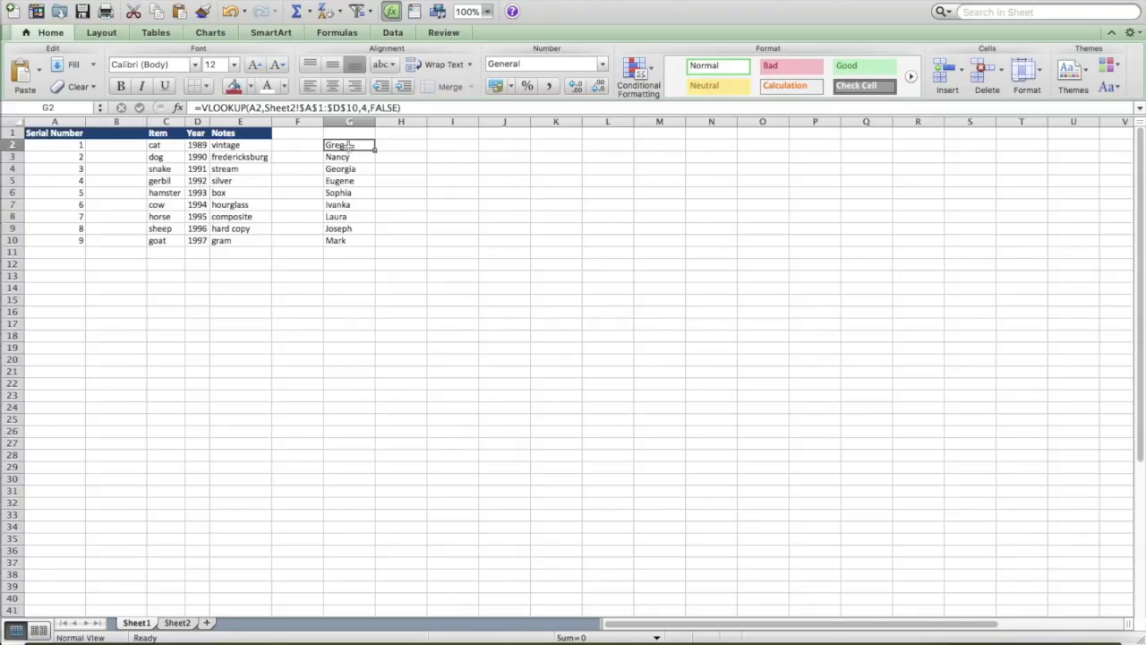